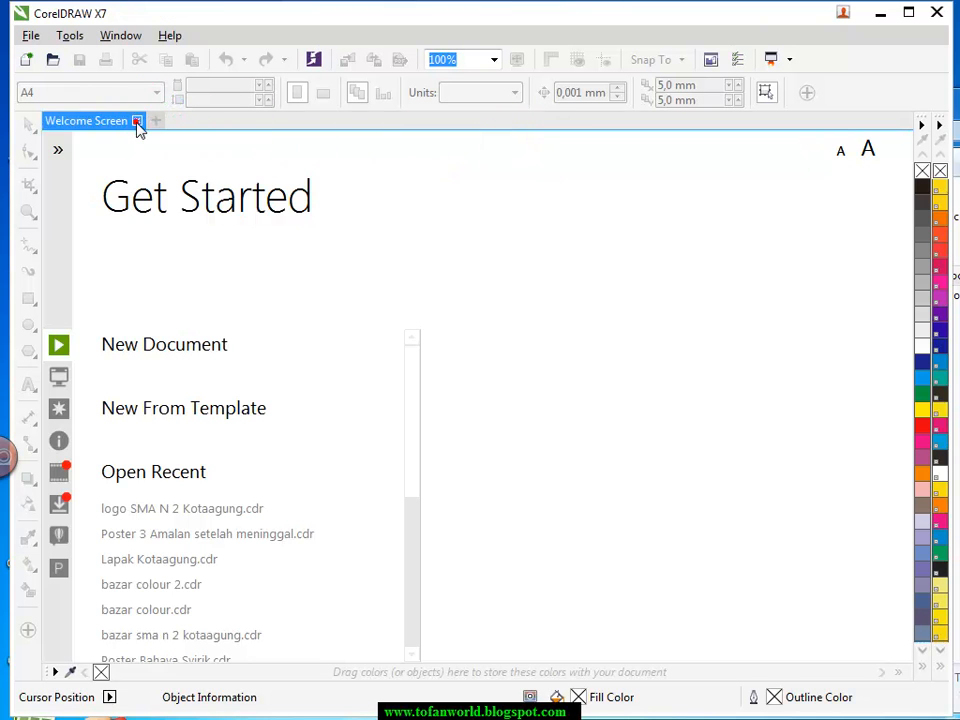
- Close the Welcome Screen and create a new blank A4 document
left_click(138, 121)
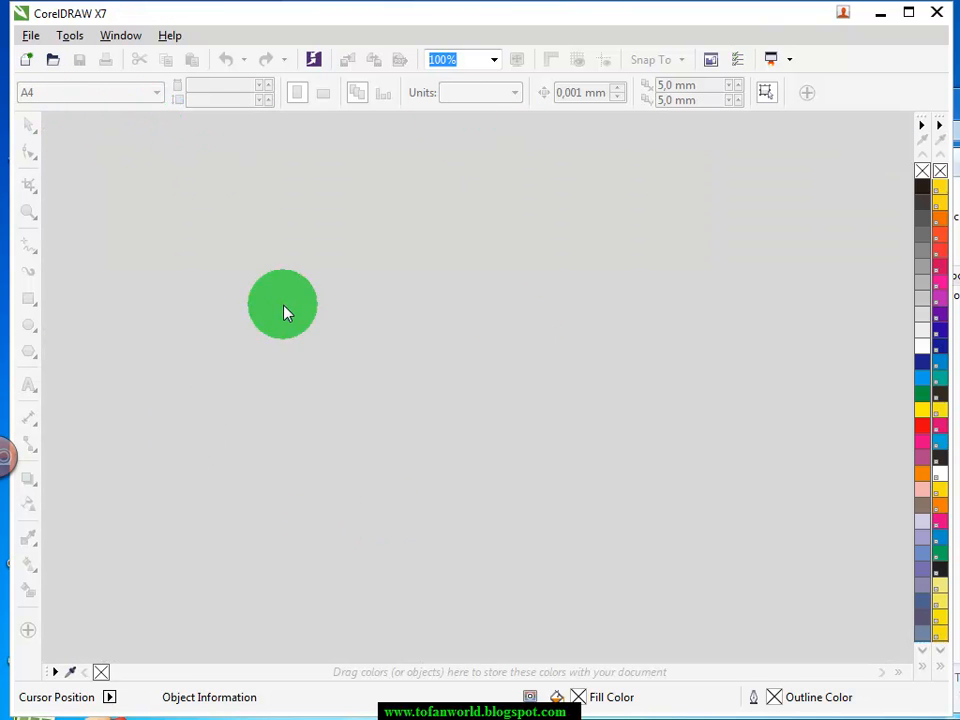
left_click(26, 60)
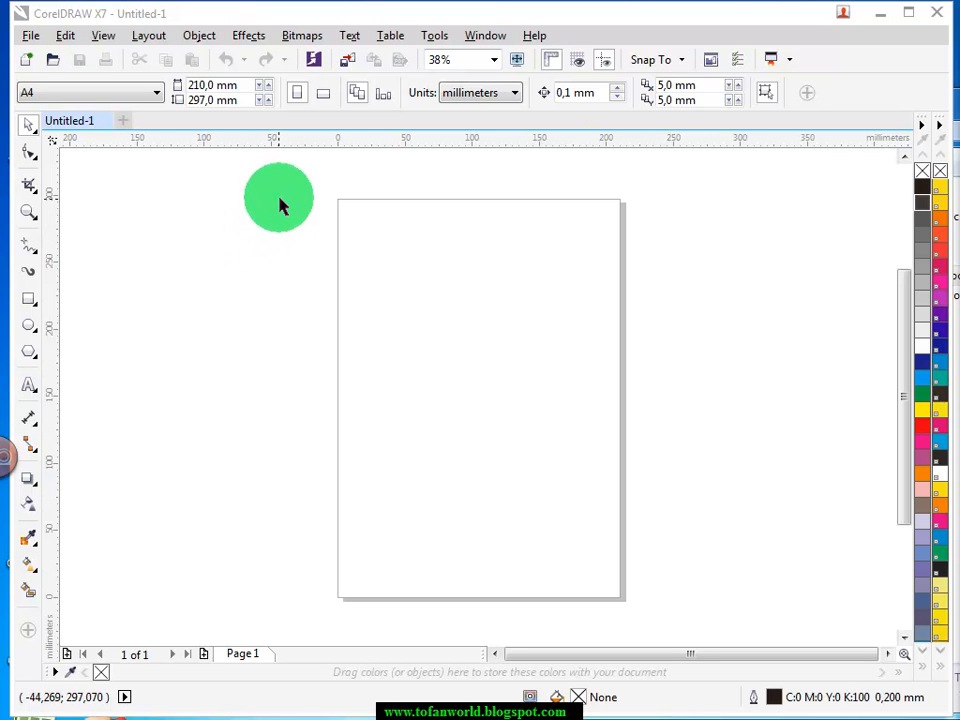
left_click_drag(302, 184, 646, 624)
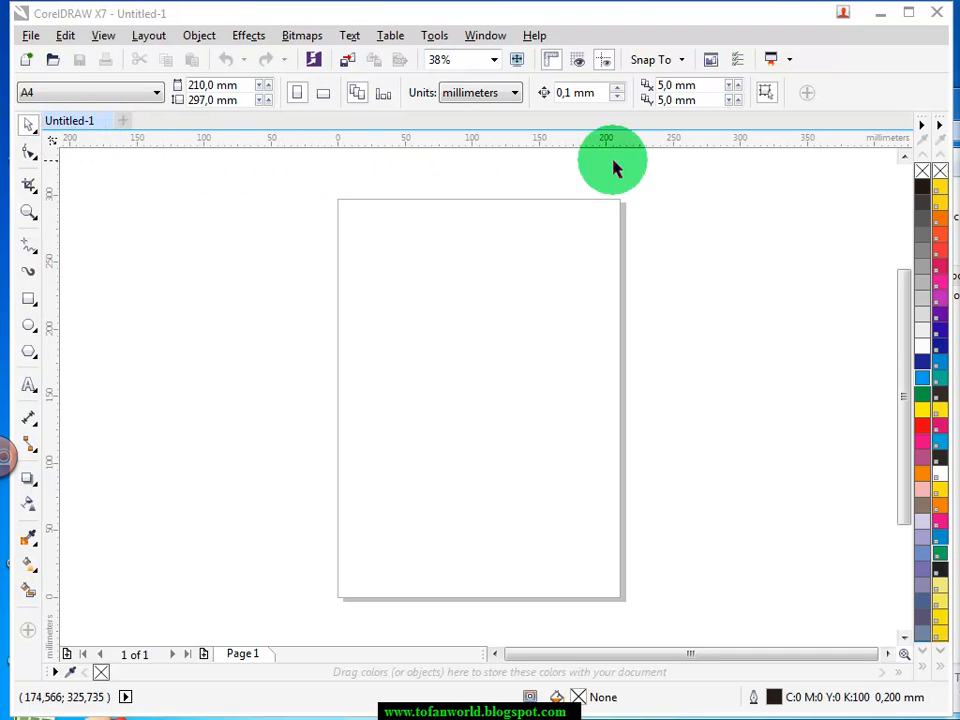
- Place a horizontal guideline at about 269 mm and vertical guidelines at about 19 mm and 117 mm on the page
left_click_drag(674, 141, 678, 236)
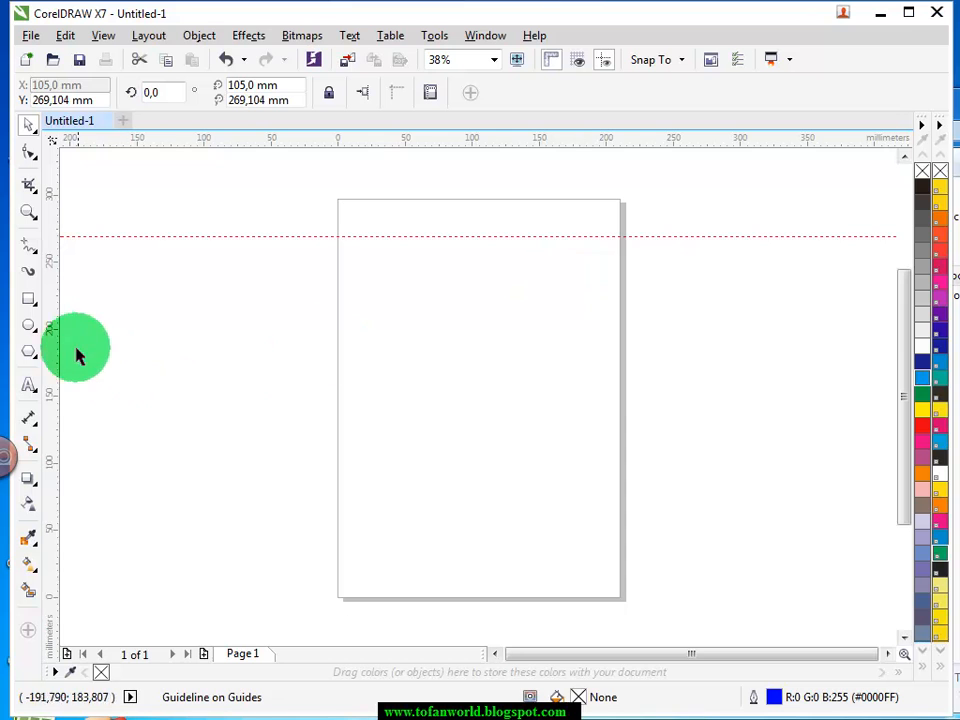
left_click_drag(54, 336, 364, 320)
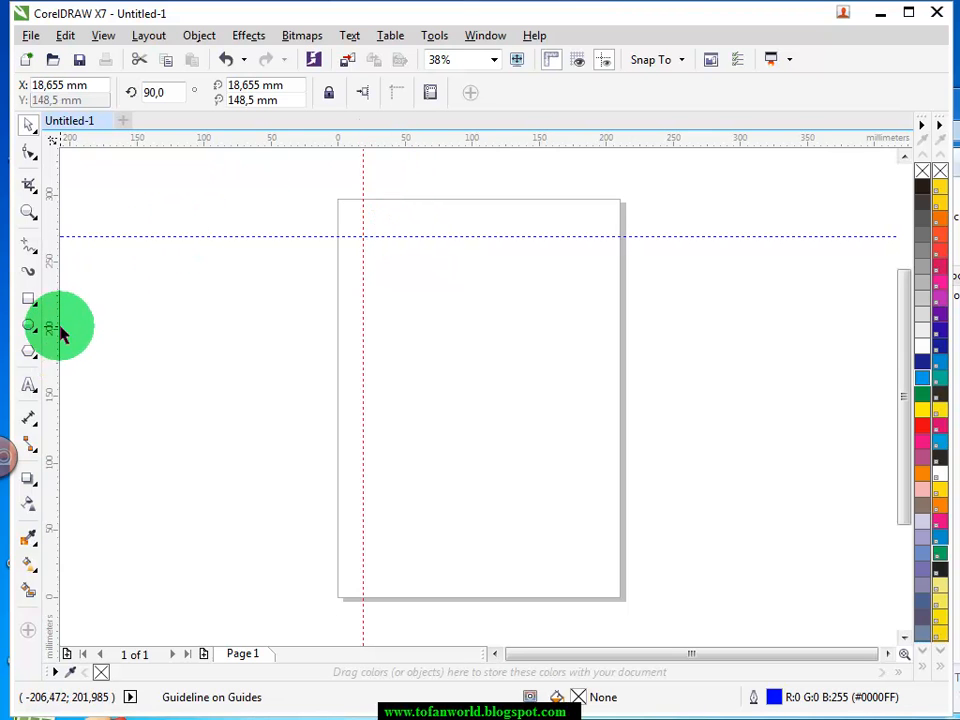
left_click_drag(419, 347, 499, 353)
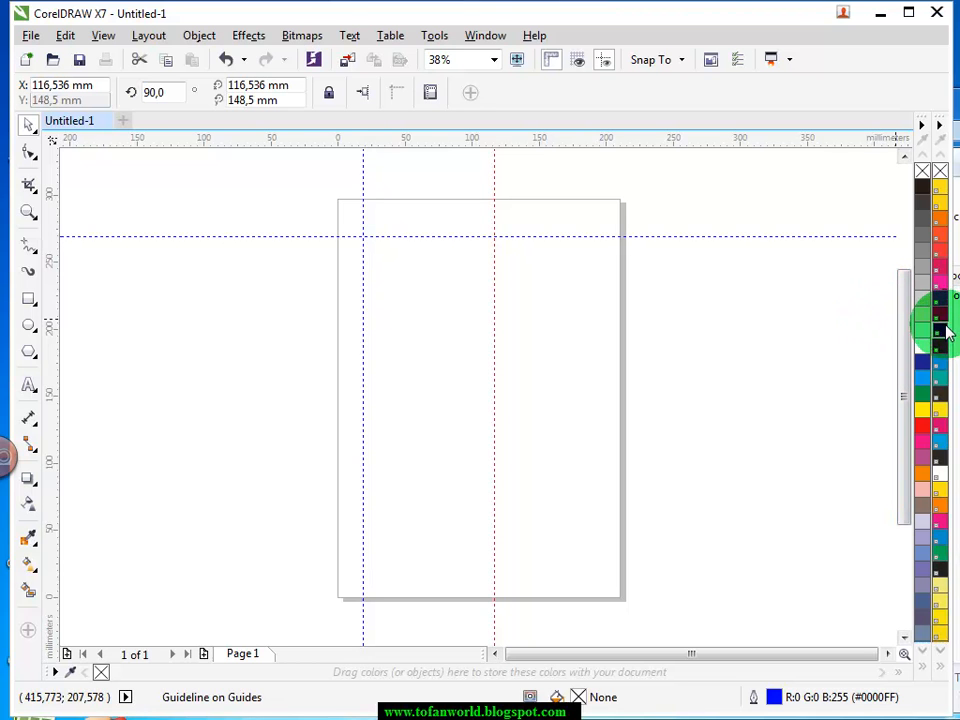
- Draw an ellipse about 124 by 101 mm mid-page with a PANTONE Process Yellow outline and a PANTONE Red 032 C fill
left_click(29, 326)
left_click_drag(402, 307, 570, 444)
left_click(942, 413)
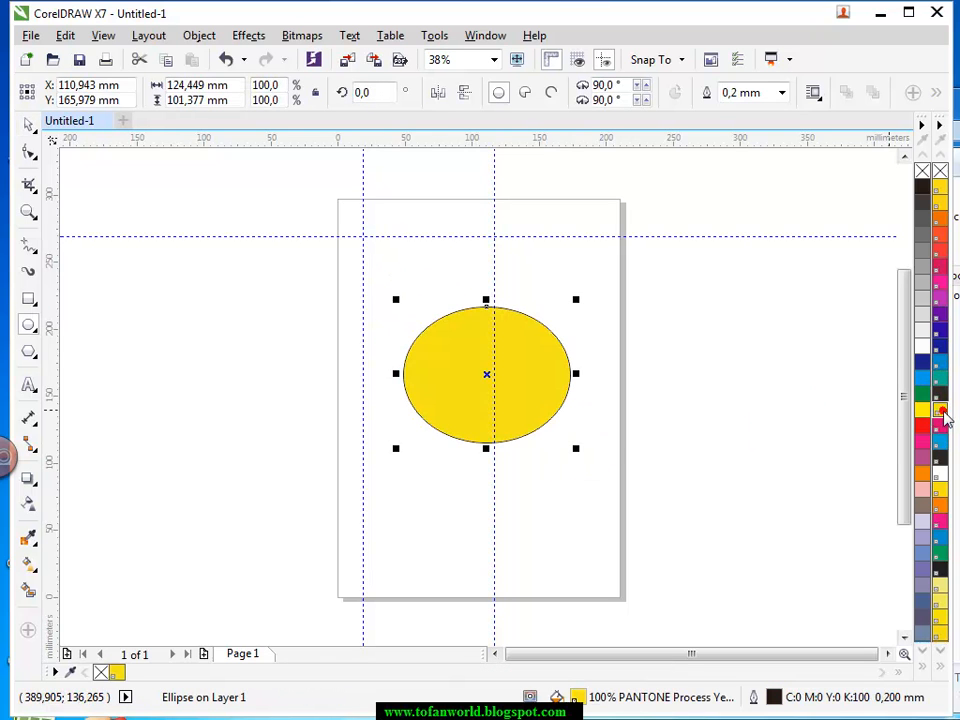
right_click(943, 413)
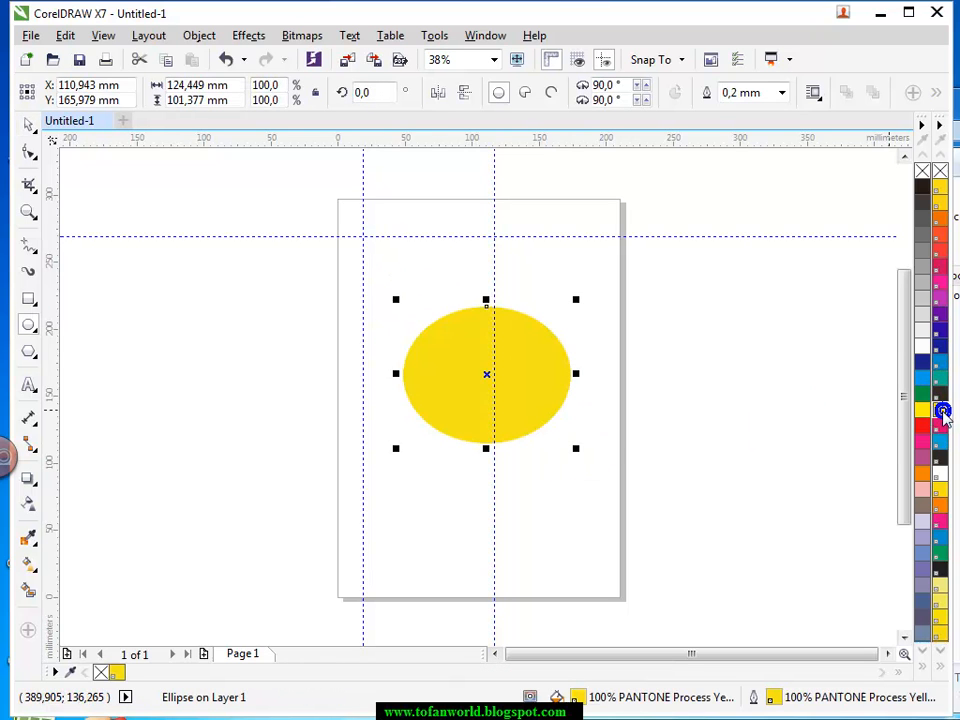
left_click(936, 245)
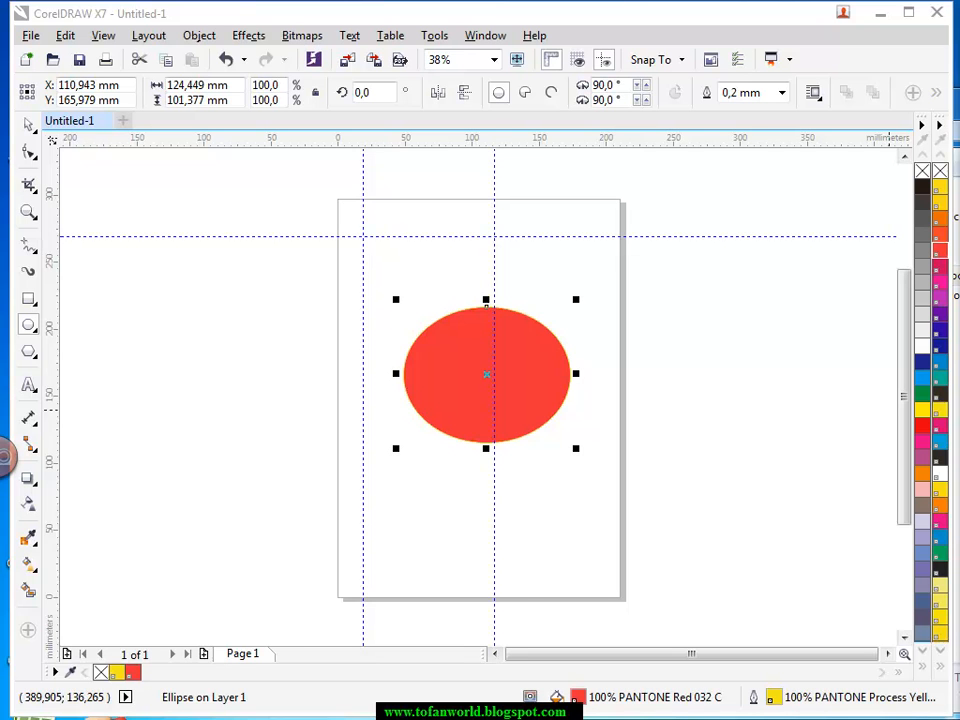
- Deselect the red ellipse, switch to the Pick tool and select the ellipse again
left_click(463, 399)
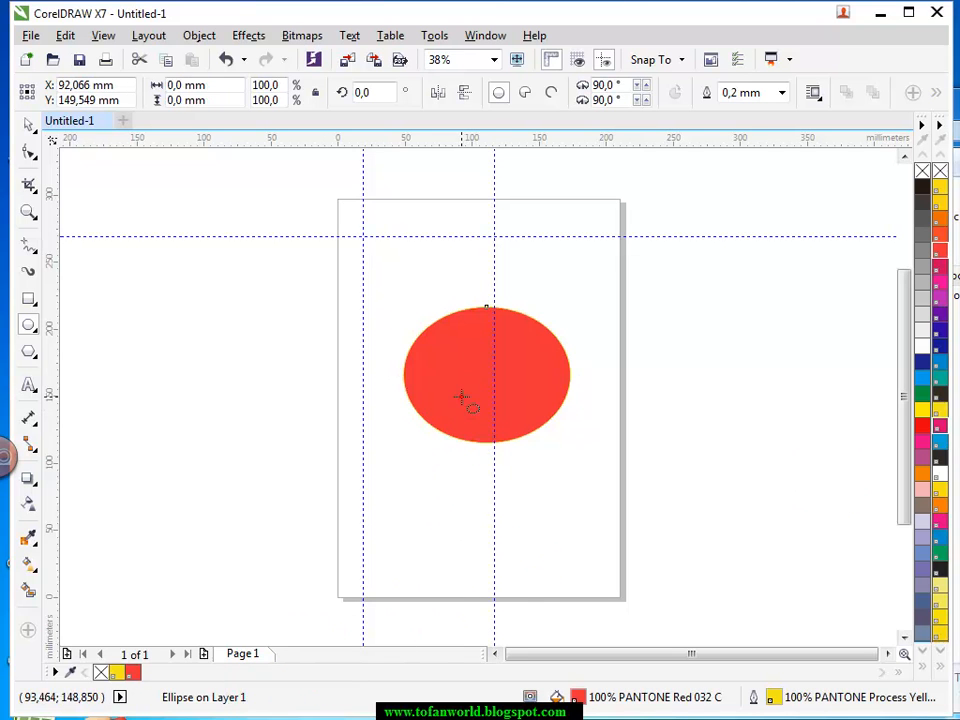
left_click(170, 402)
left_click(28, 127)
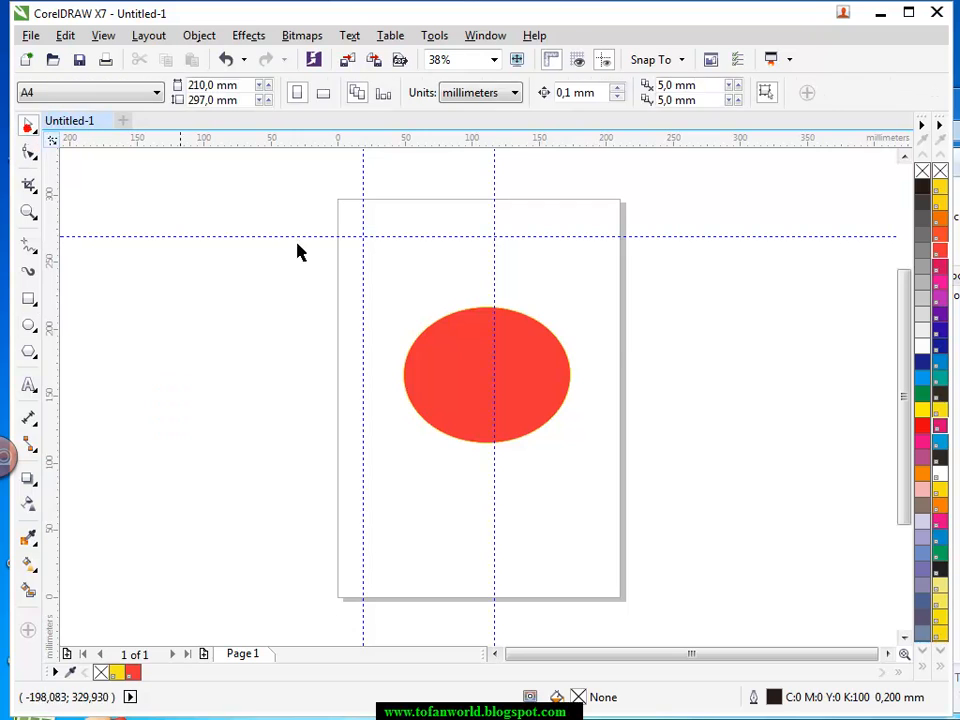
left_click(533, 338)
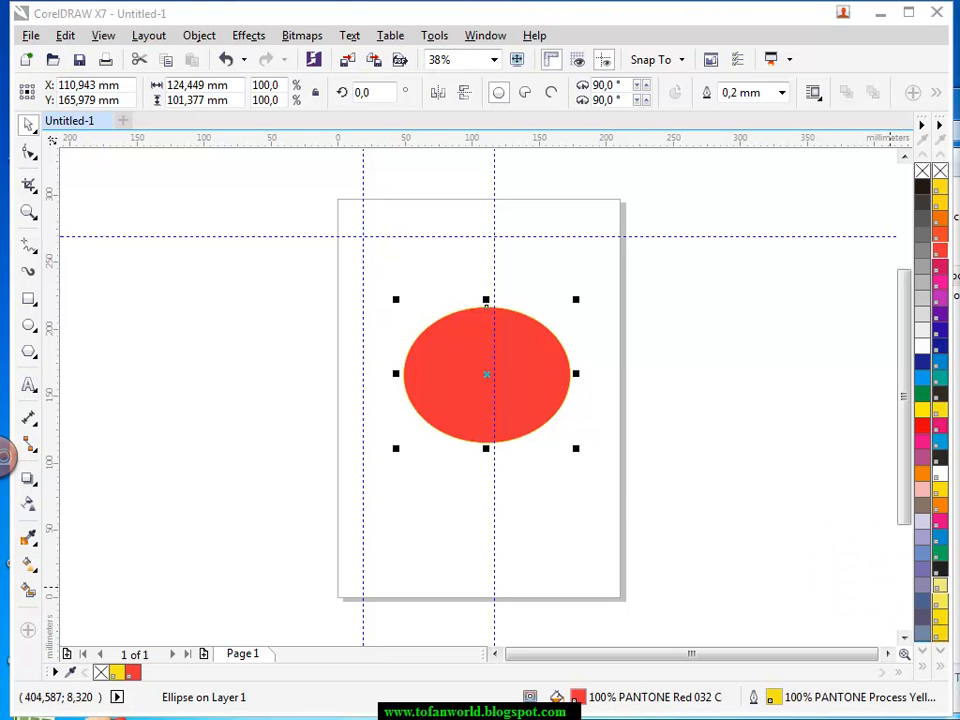
left_click(904, 655)
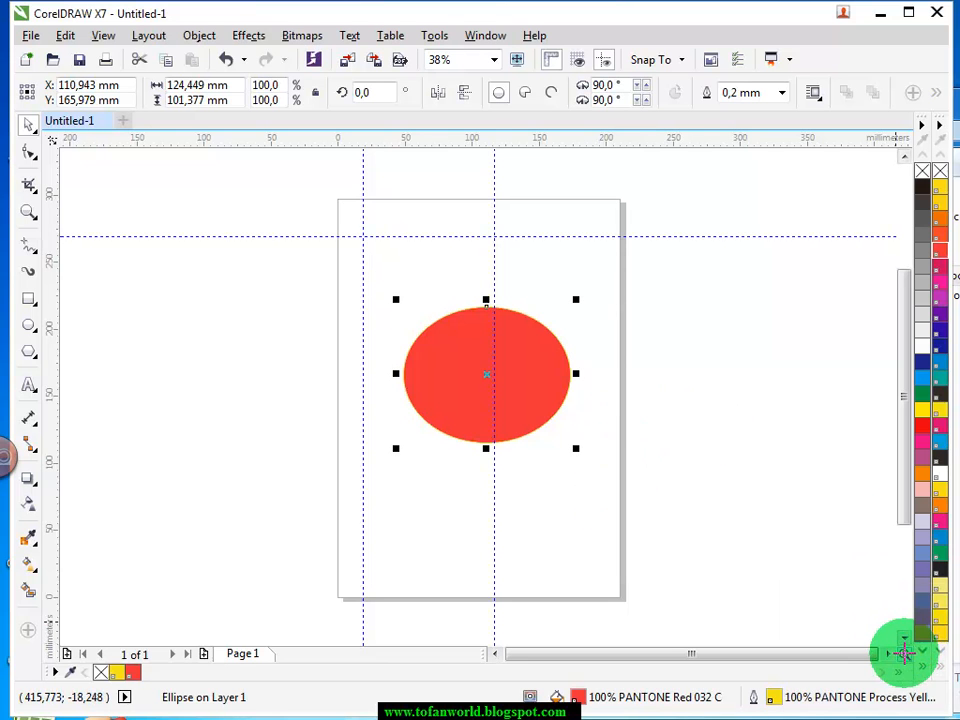
left_click(904, 655)
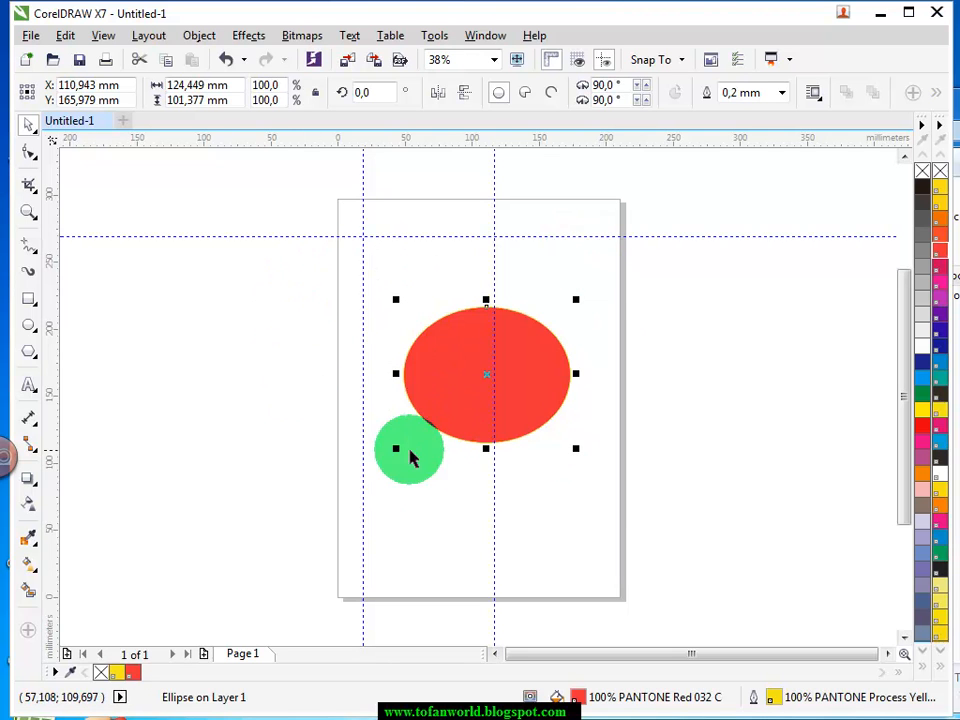
left_click_drag(550, 345, 420, 337)
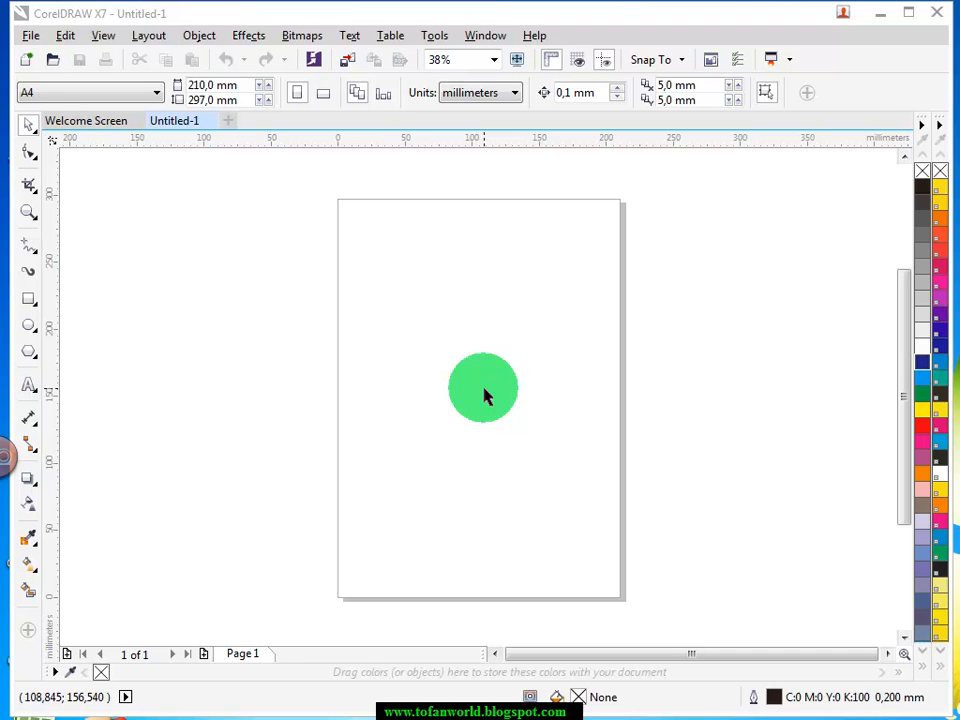
- Draw a circle about 110 mm in diameter in the middle of the blank page
left_click(30, 208)
left_click_drag(322, 204, 645, 590)
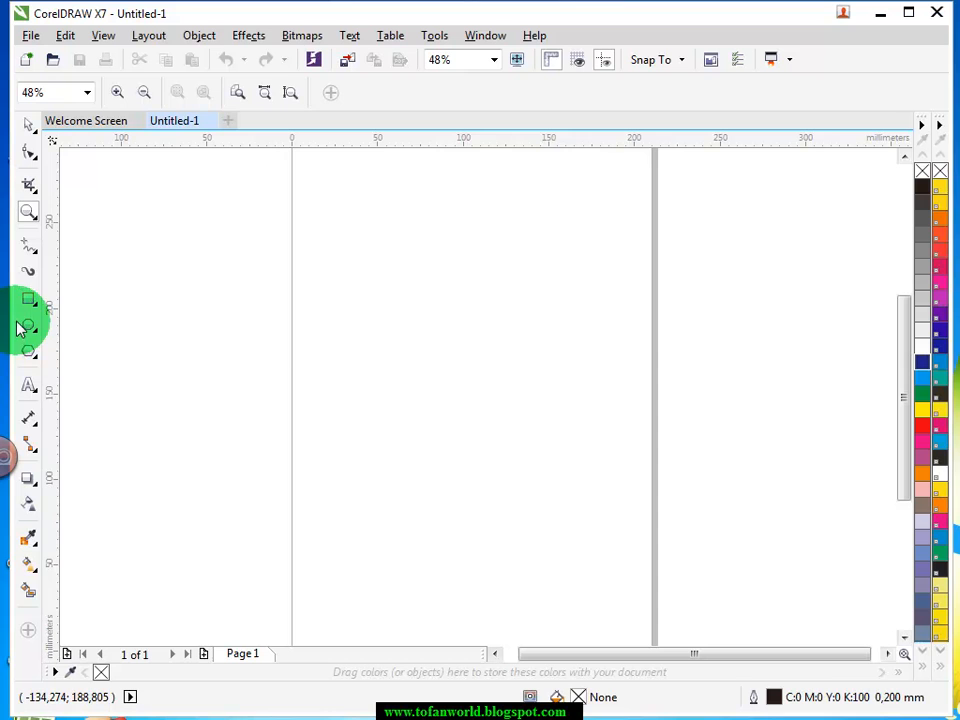
left_click(29, 325)
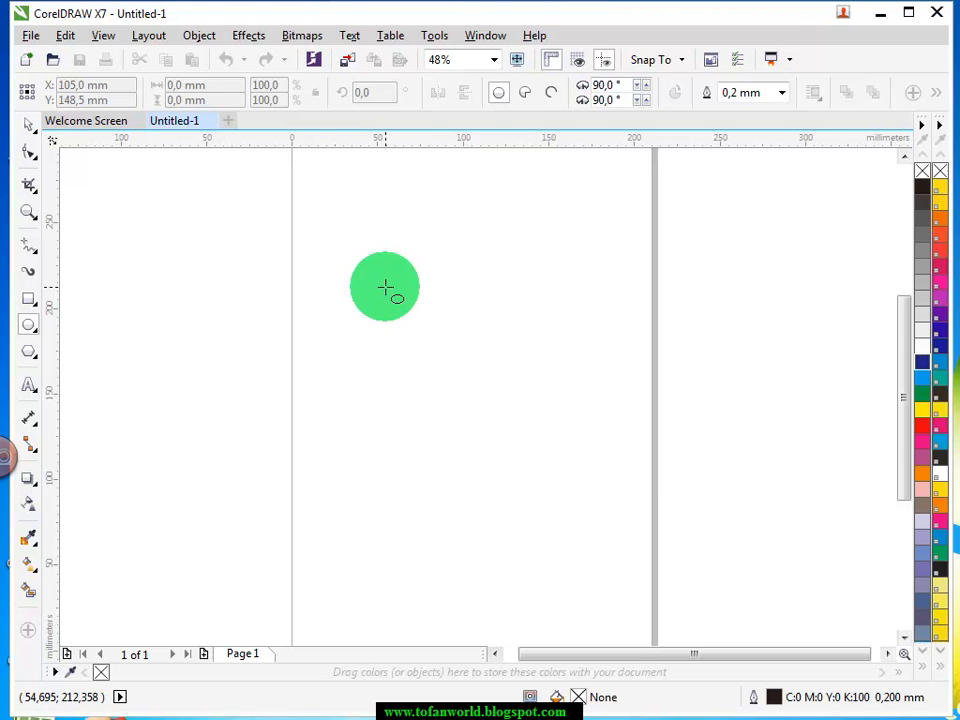
left_click_drag(385, 288, 570, 474)
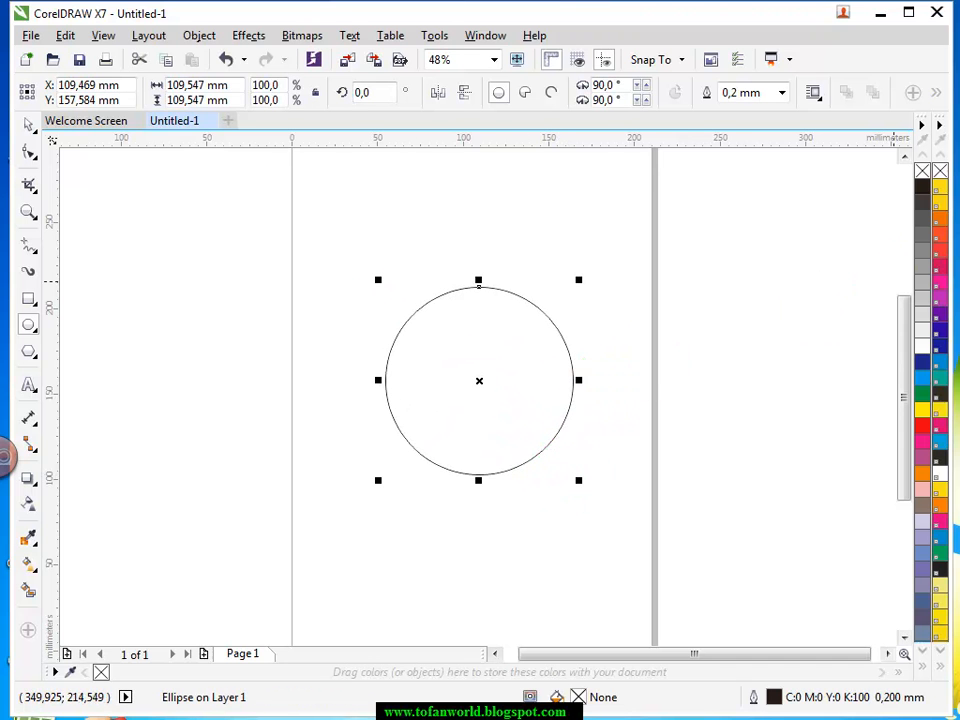
- Fill the circle with PANTONE Yellow 012 and set its outline width to 1.5 mm
left_click(938, 198)
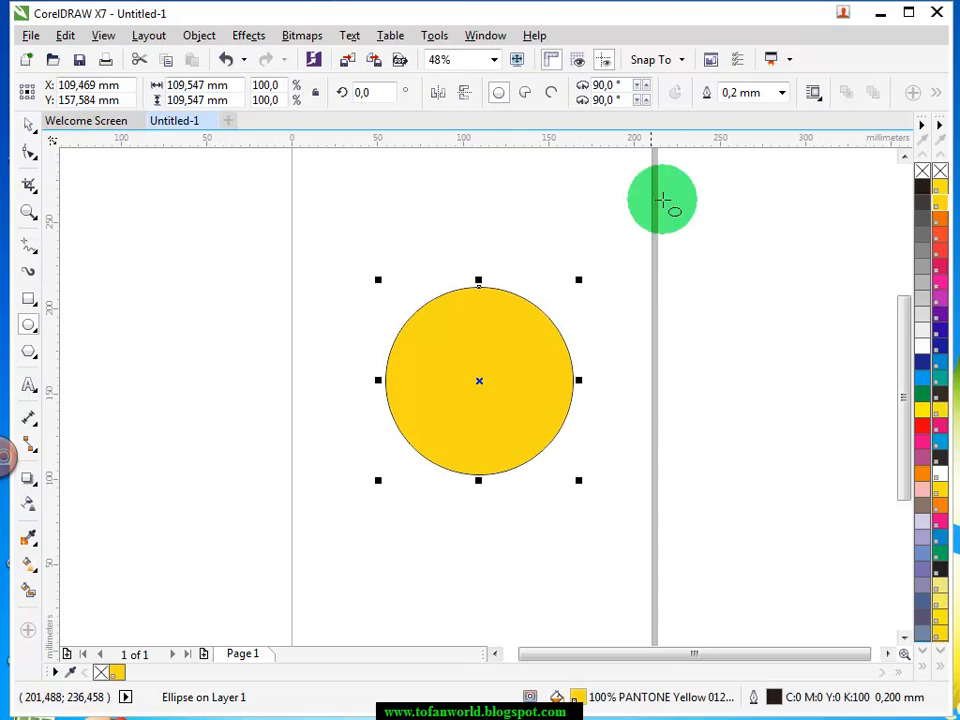
left_click(782, 92)
left_click(760, 222)
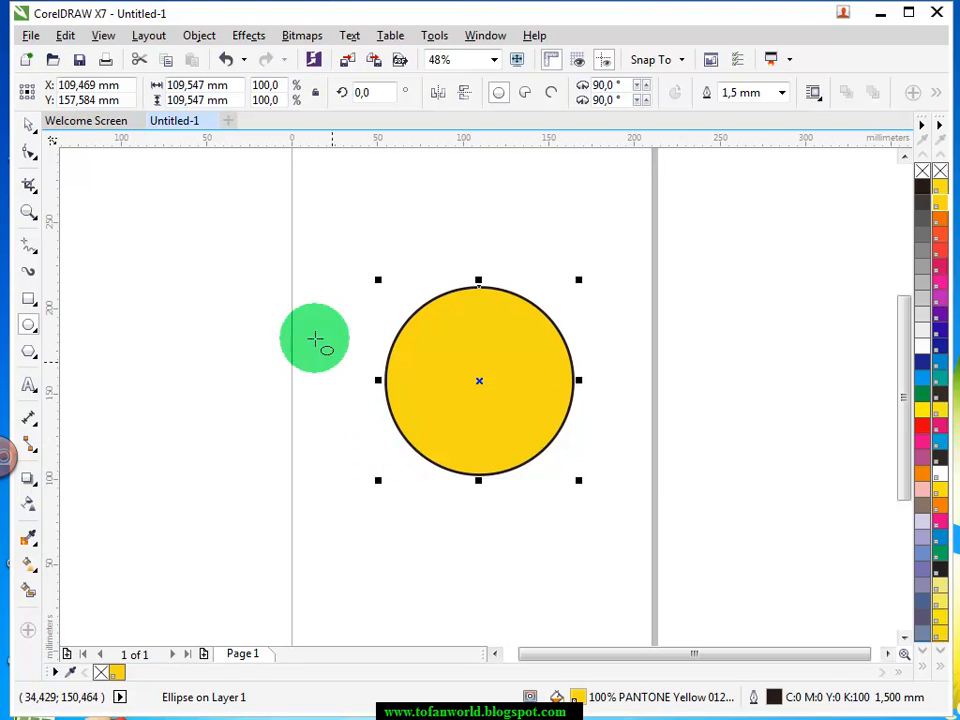
- Copy the yellow circle and paste the duplicate directly on top of it
left_click(67, 37)
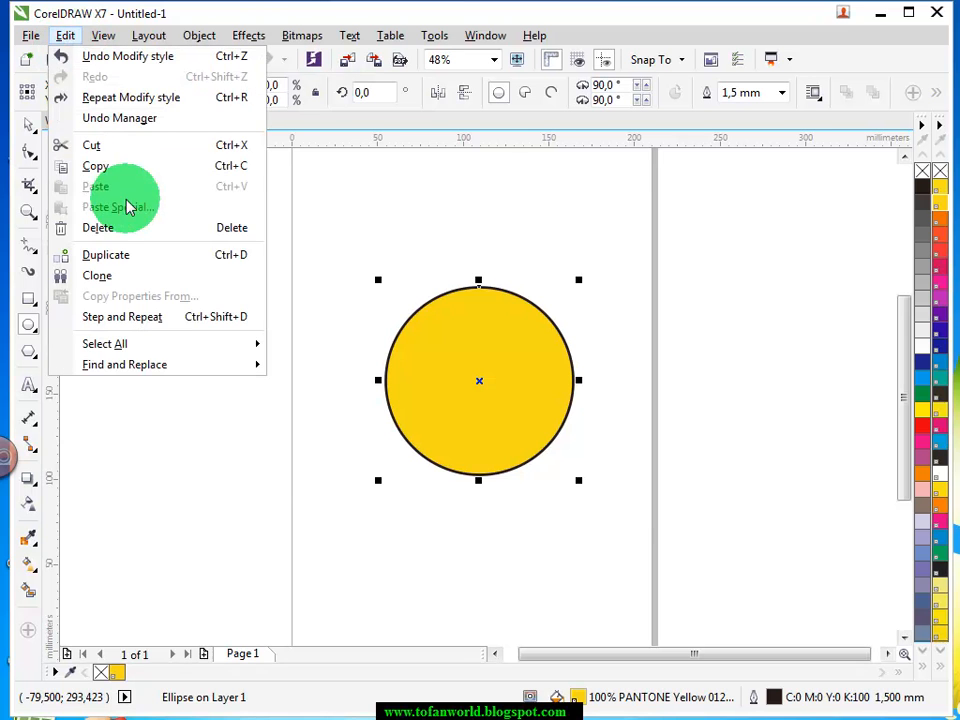
left_click(105, 163)
left_click(65, 35)
left_click(112, 188)
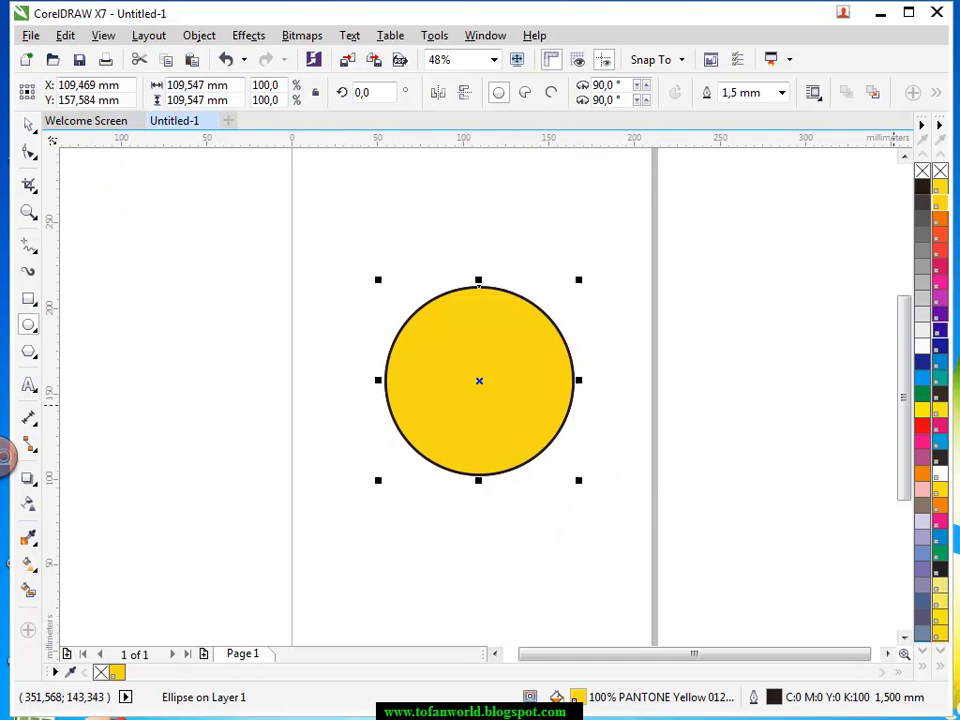
- Fill the pasted circle with PANTONE Warm Red C and scale it about its centre to 77%, about 84 mm in diameter
left_click(938, 237)
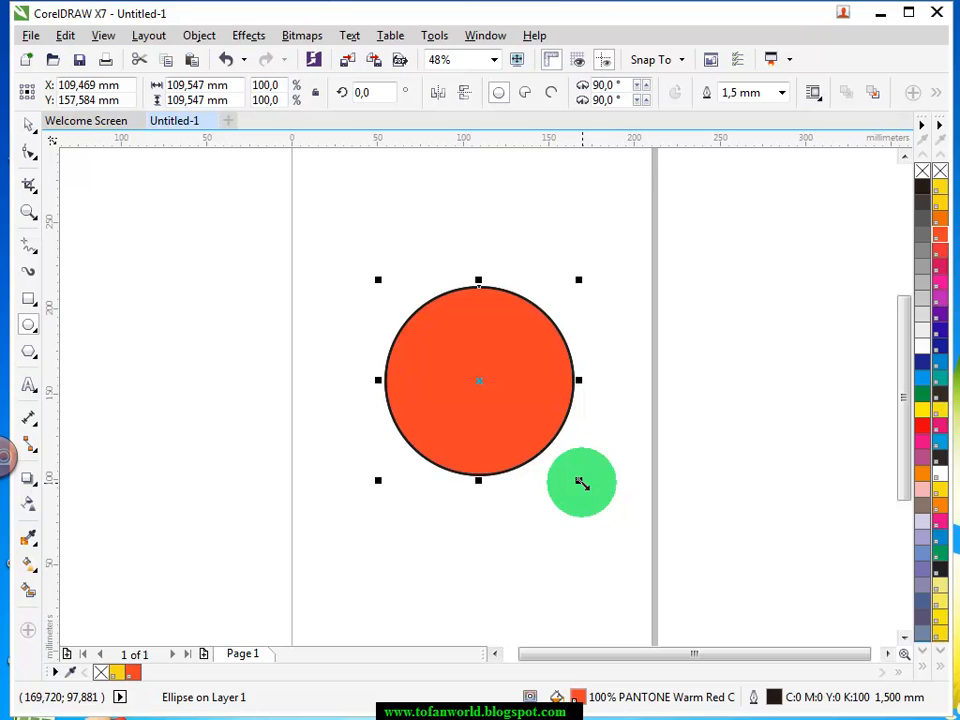
left_click_drag(581, 483, 558, 456)
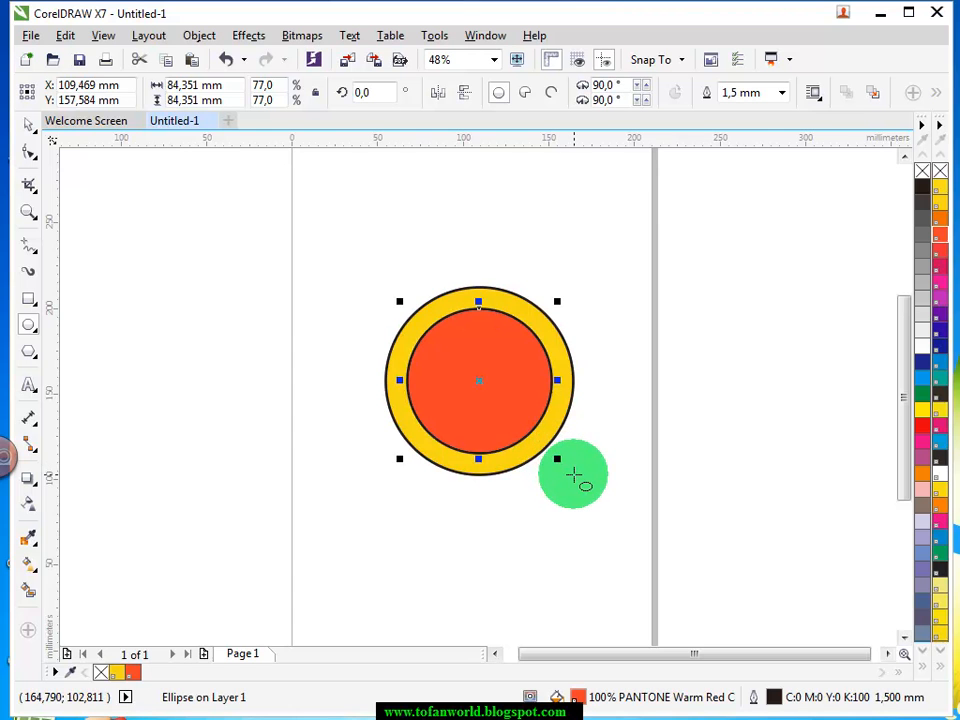
- Select both concentric circles and apply Back Minus Front to cut the inner circle out, leaving a yellow ring
left_click(27, 126)
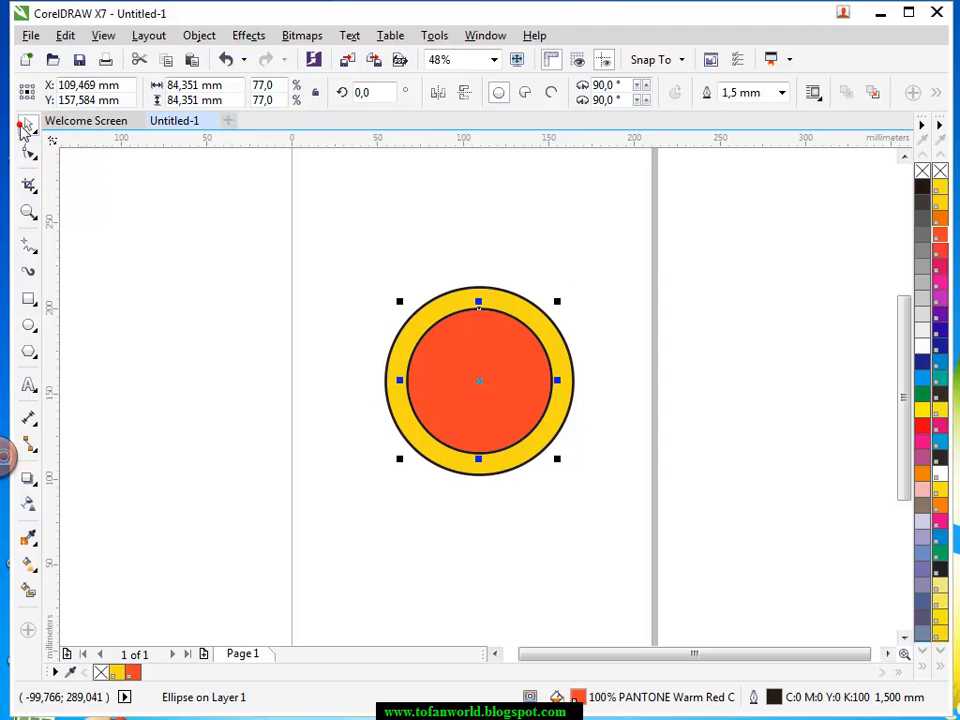
left_click(220, 237)
left_click_drag(272, 251, 660, 545)
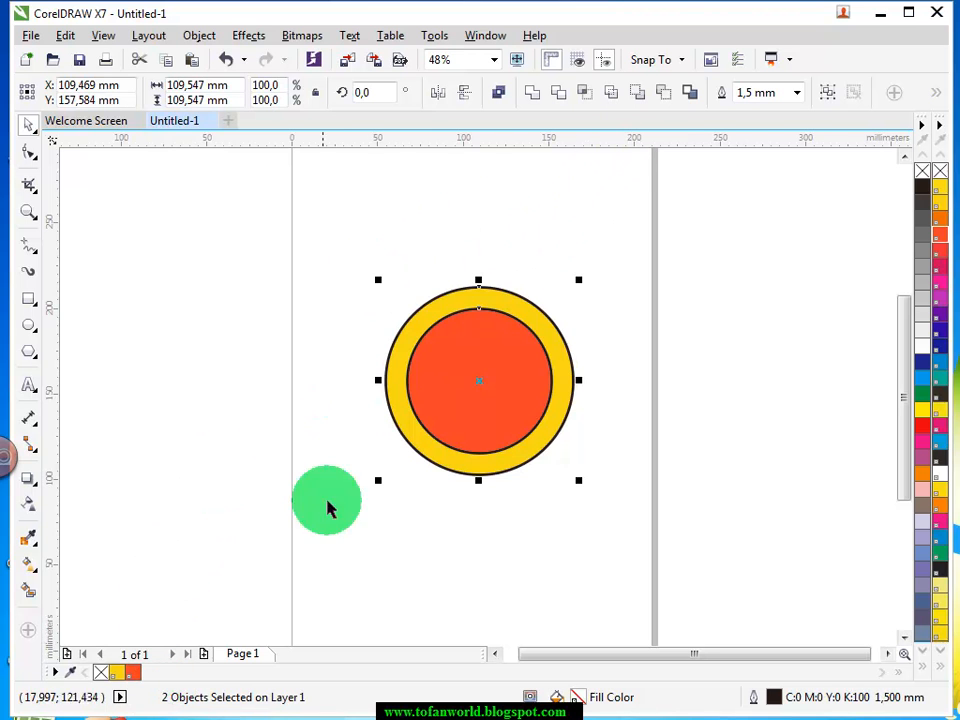
left_click(666, 94)
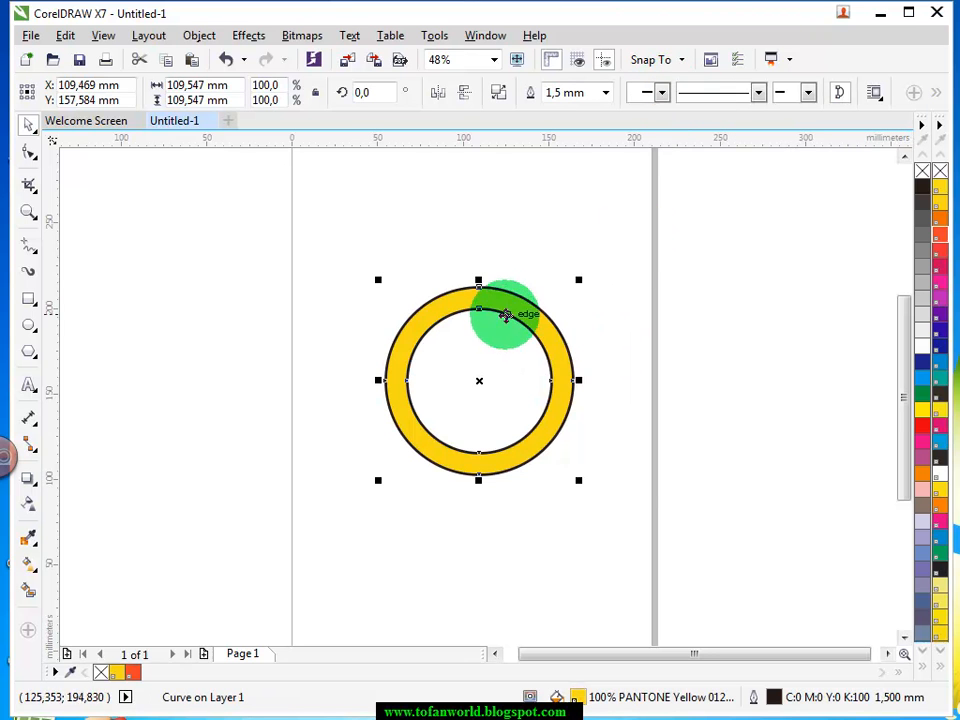
- Move the yellow ring to about X 127.5 mm, Y 163 mm, and leave it selected
left_click_drag(505, 303, 538, 291)
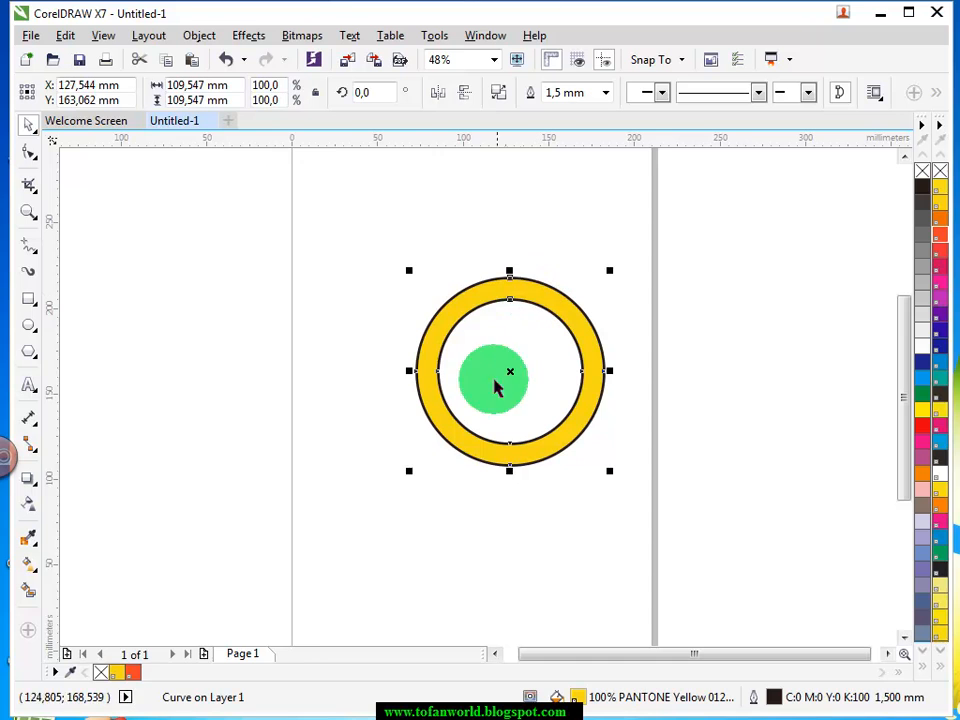
left_click(442, 558)
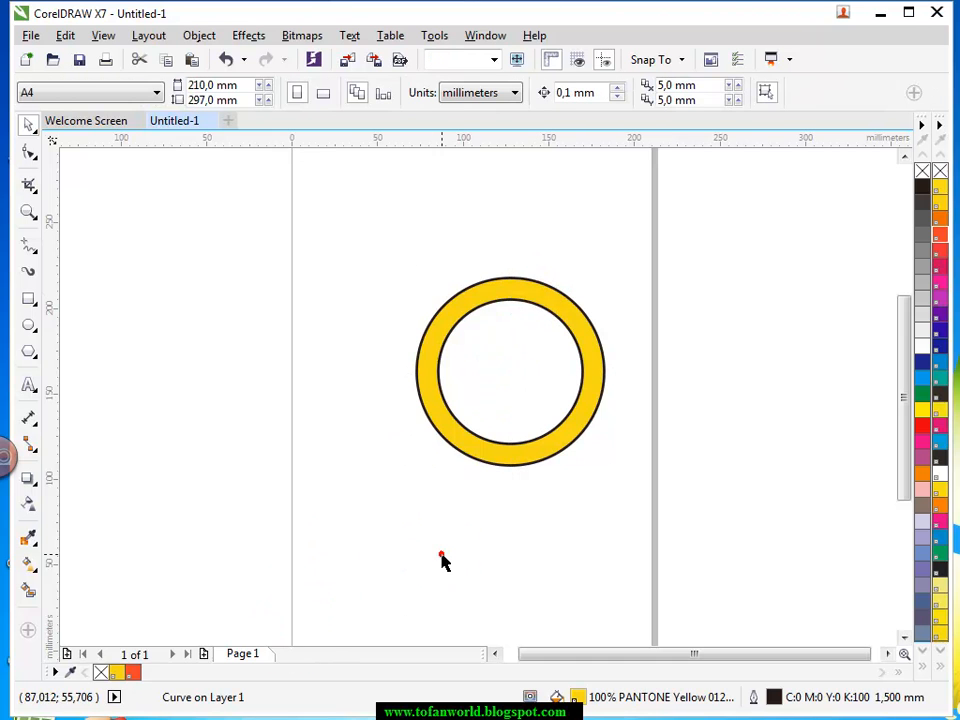
left_click(511, 298)
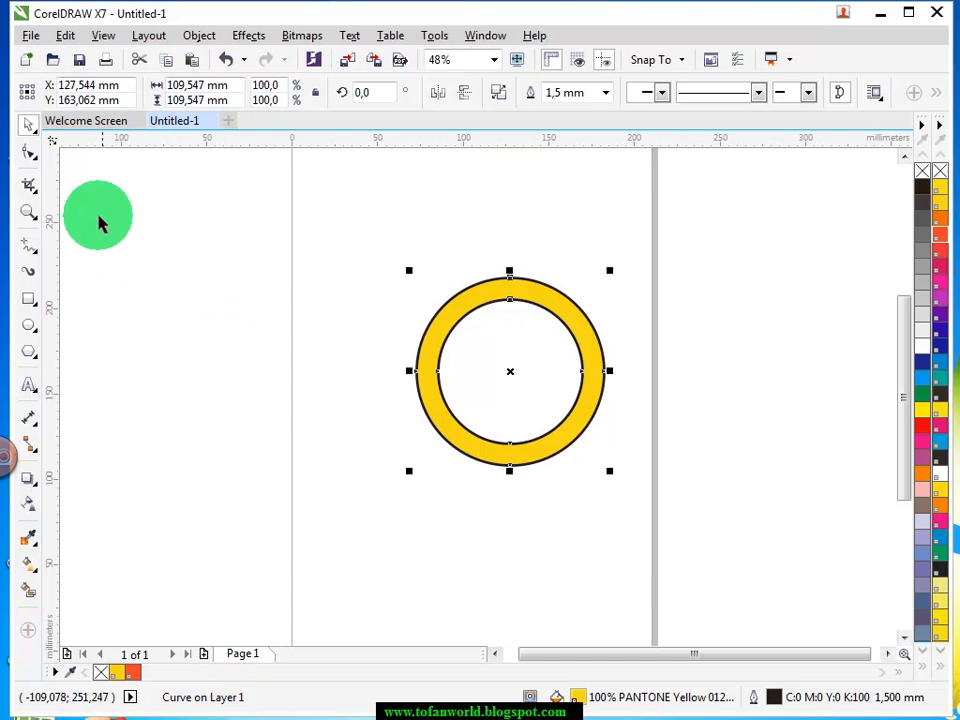
- Draw a closed six-point, straight-sided Bézier shape with two notched ends across the yellow ring
left_click(29, 213)
left_click_drag(311, 222, 750, 535)
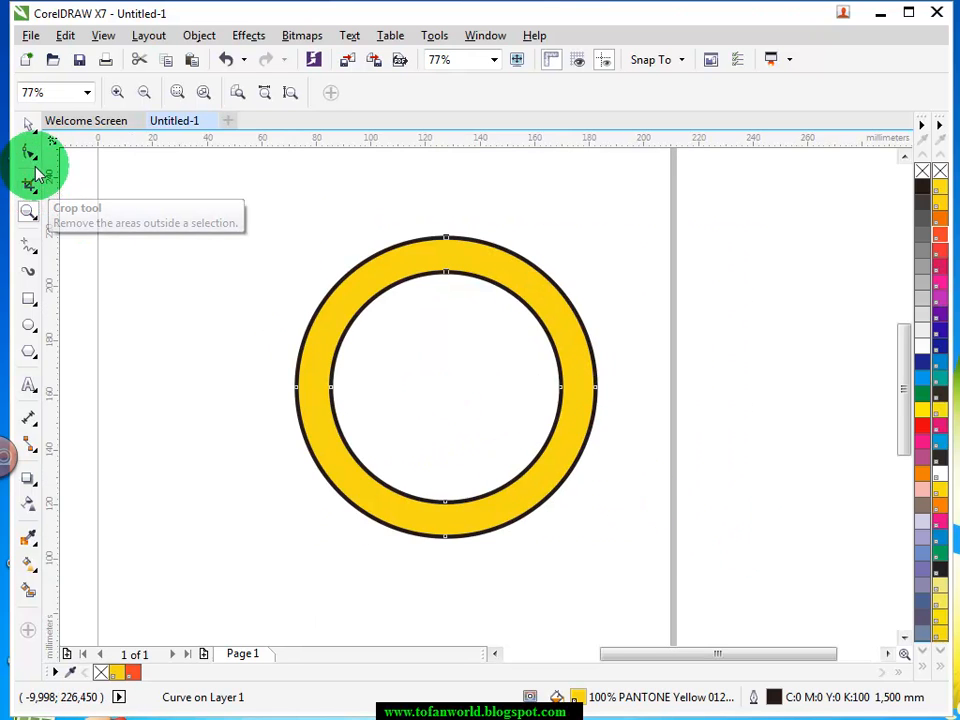
left_click(40, 258)
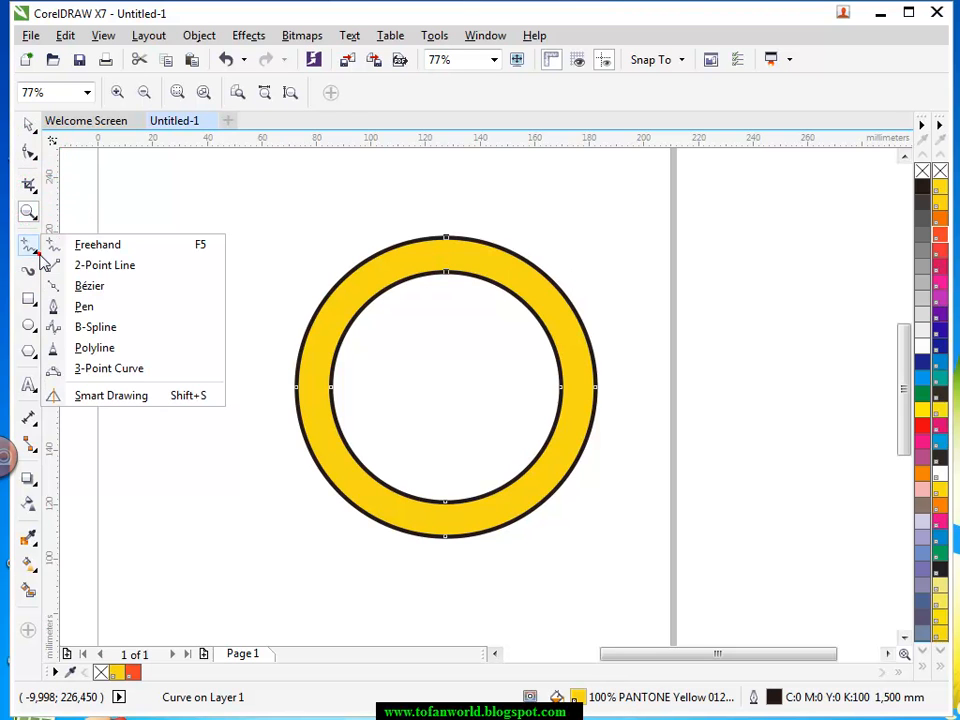
left_click(90, 286)
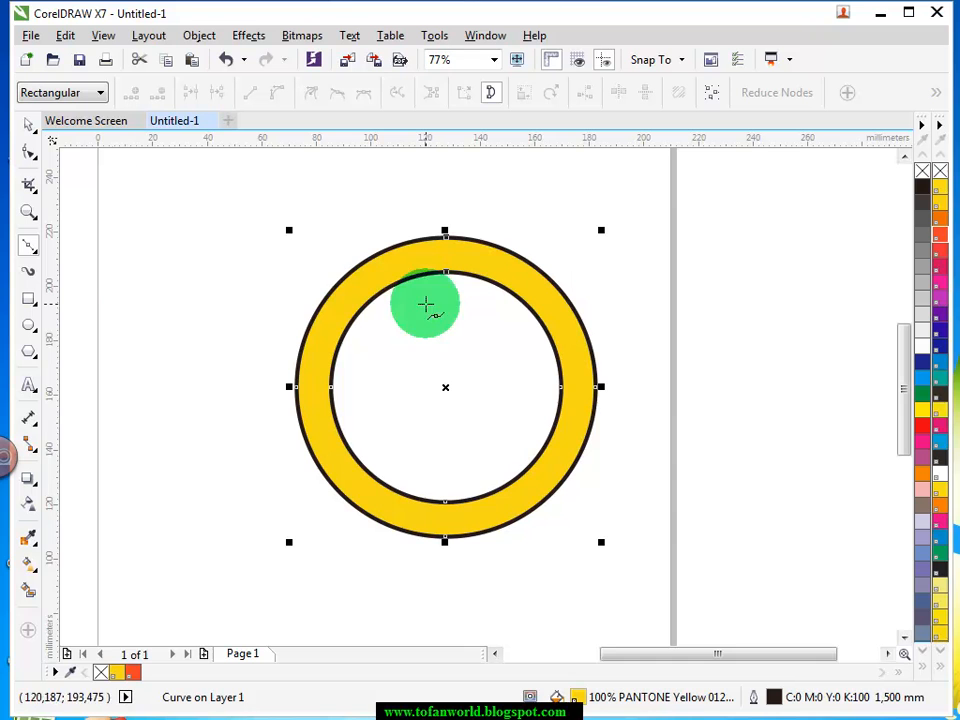
left_click(237, 287)
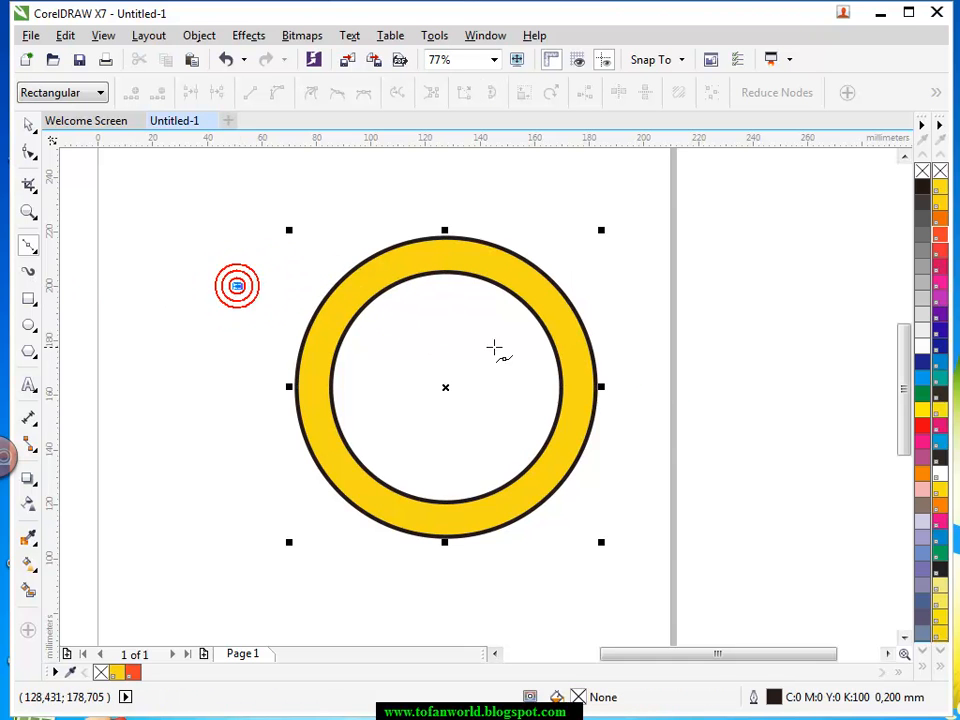
left_click(670, 372)
left_click(493, 410)
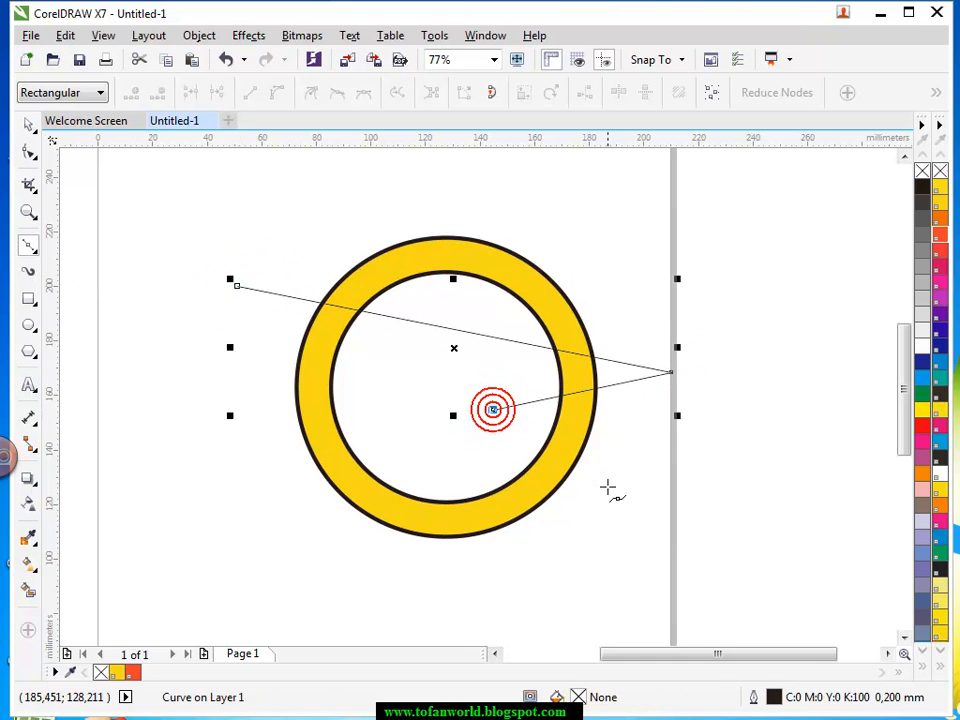
left_click(668, 517)
left_click(202, 399)
left_click(408, 398)
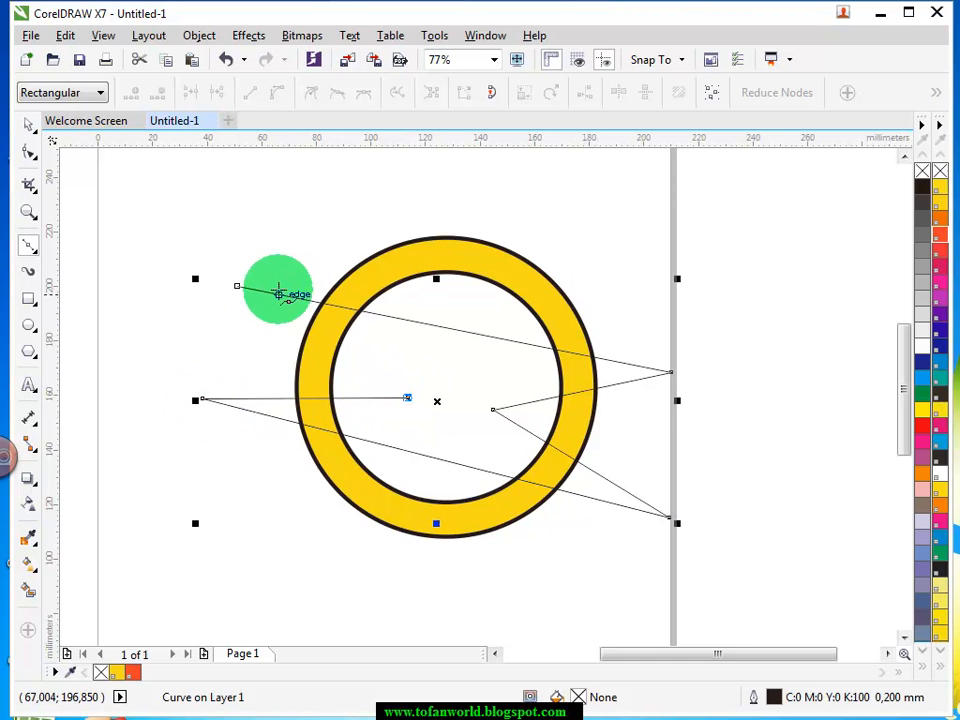
left_click(240, 287)
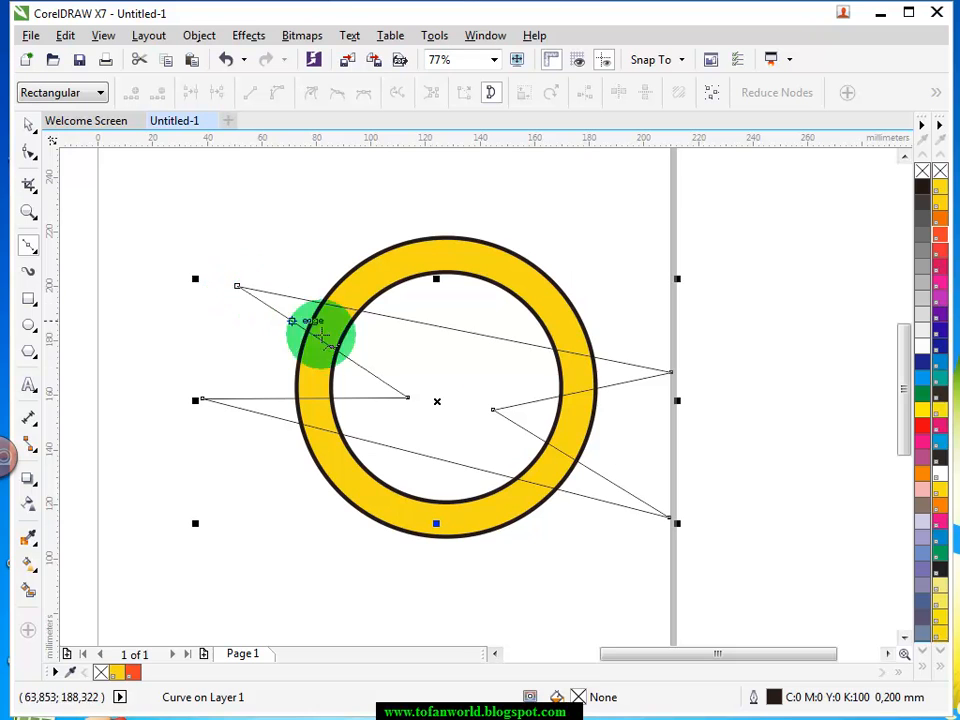
- Reshape the Bézier outline by moving its left notch, lower-right tip and both left tips inward around the ring
left_click(30, 150)
left_click(35, 147)
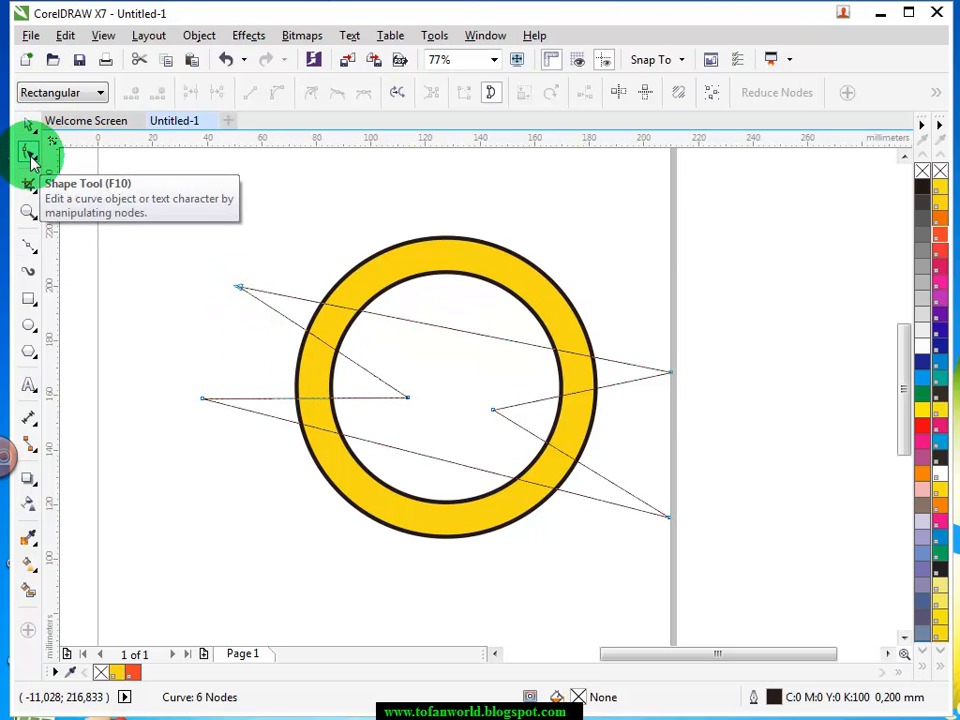
left_click_drag(408, 400, 369, 371)
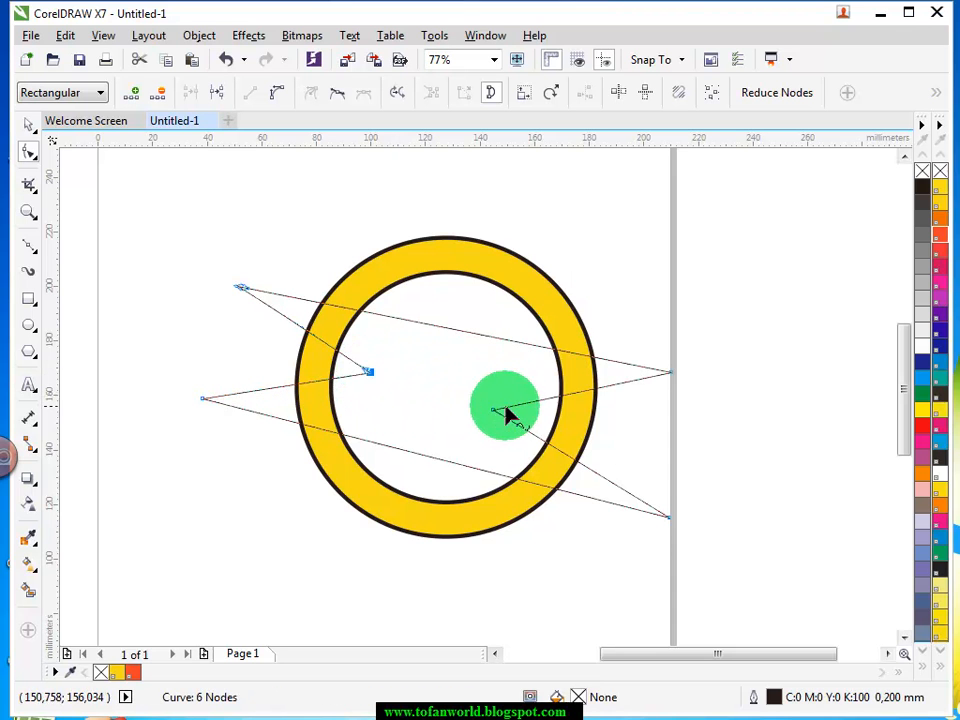
left_click(497, 411)
mouse_move(499, 411)
left_mouse_down()
mouse_move(516, 388)
mouse_move(526, 415)
mouse_move(499, 411)
left_mouse_up()
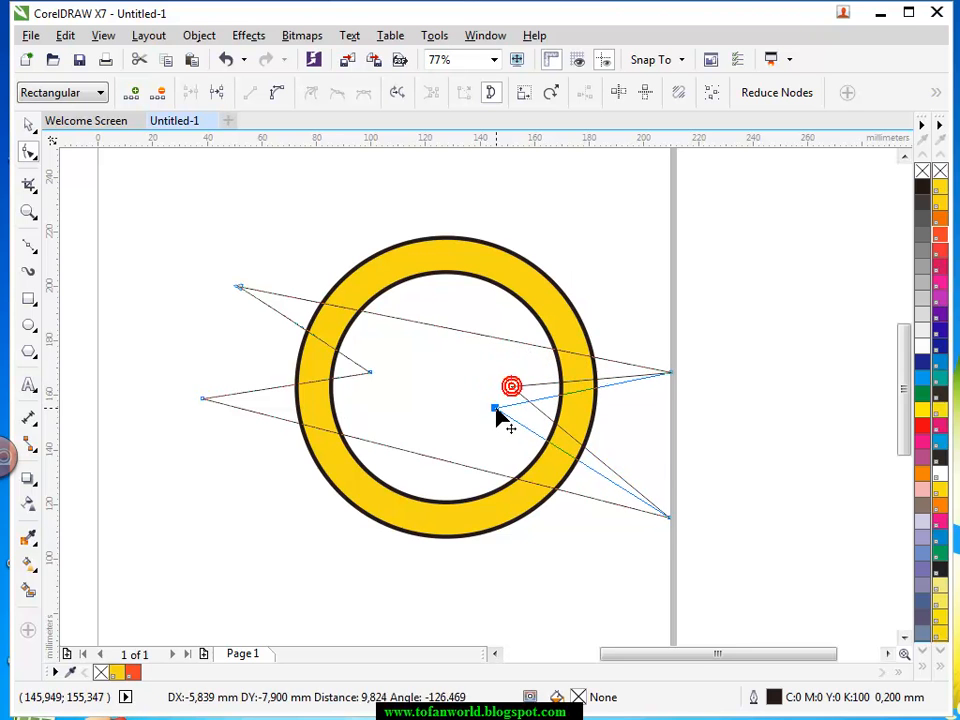
left_click_drag(668, 519, 614, 512)
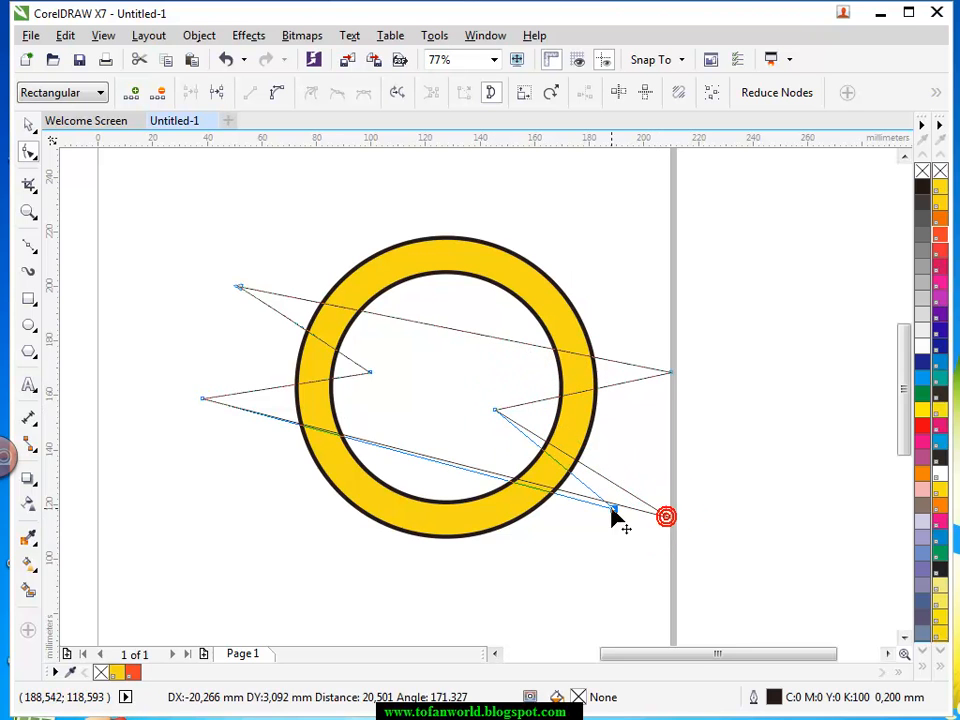
left_click_drag(236, 310, 276, 279)
left_click(204, 398)
left_click_drag(201, 399, 236, 426)
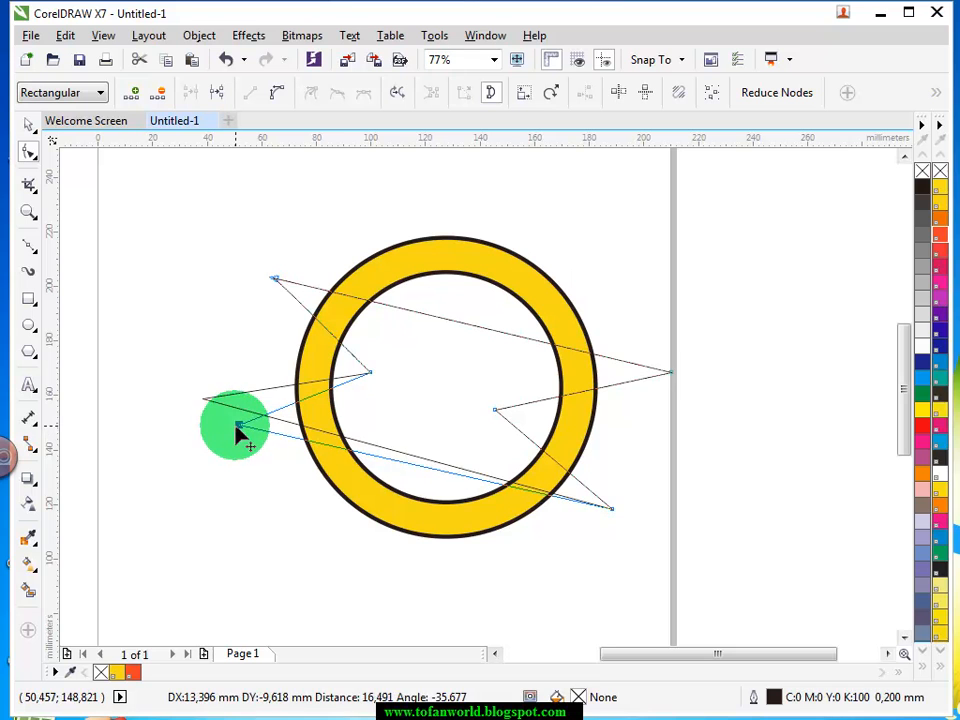
left_click(281, 303)
left_click_drag(274, 280, 275, 293)
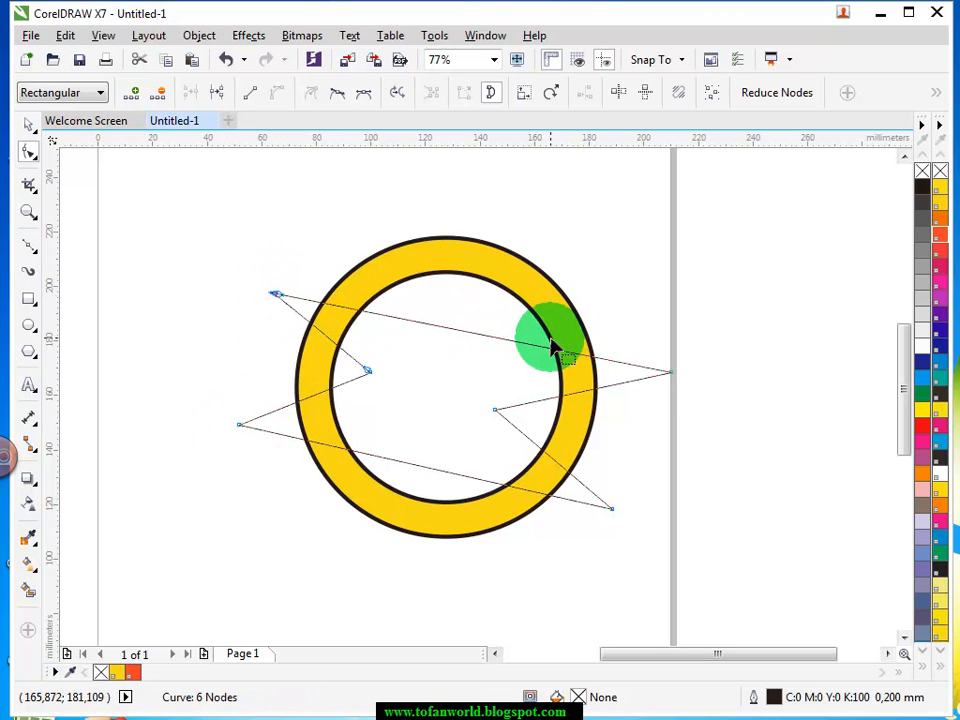
- Fill the pointed shape with green and weld it together with the yellow ring into one object
left_click(929, 400)
left_click(28, 124)
left_click(169, 226)
left_click_drag(113, 194, 699, 601)
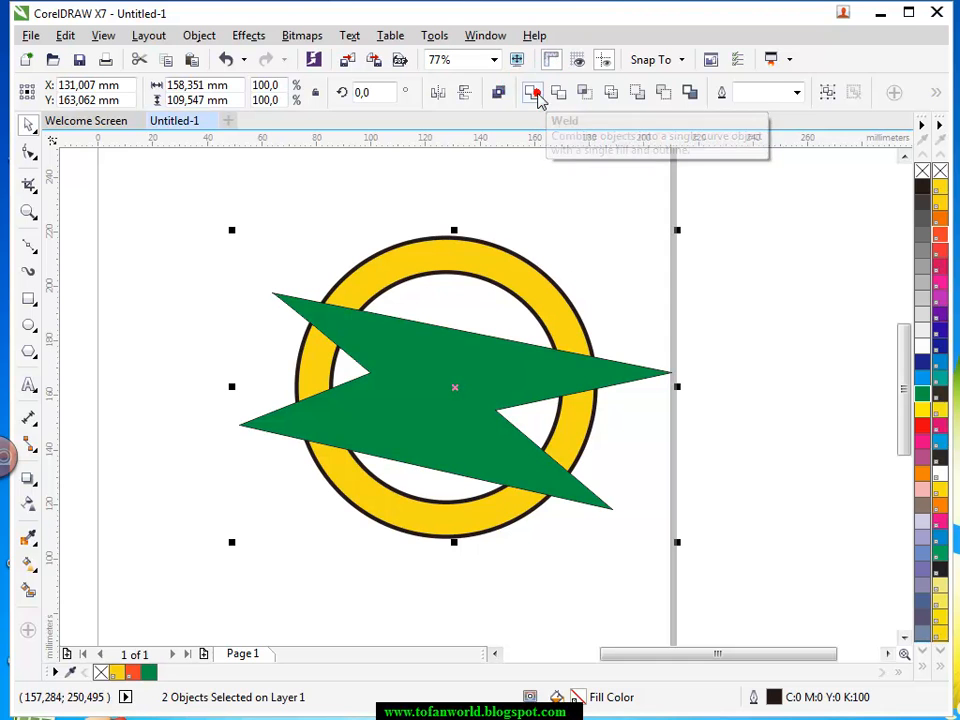
left_click(534, 94)
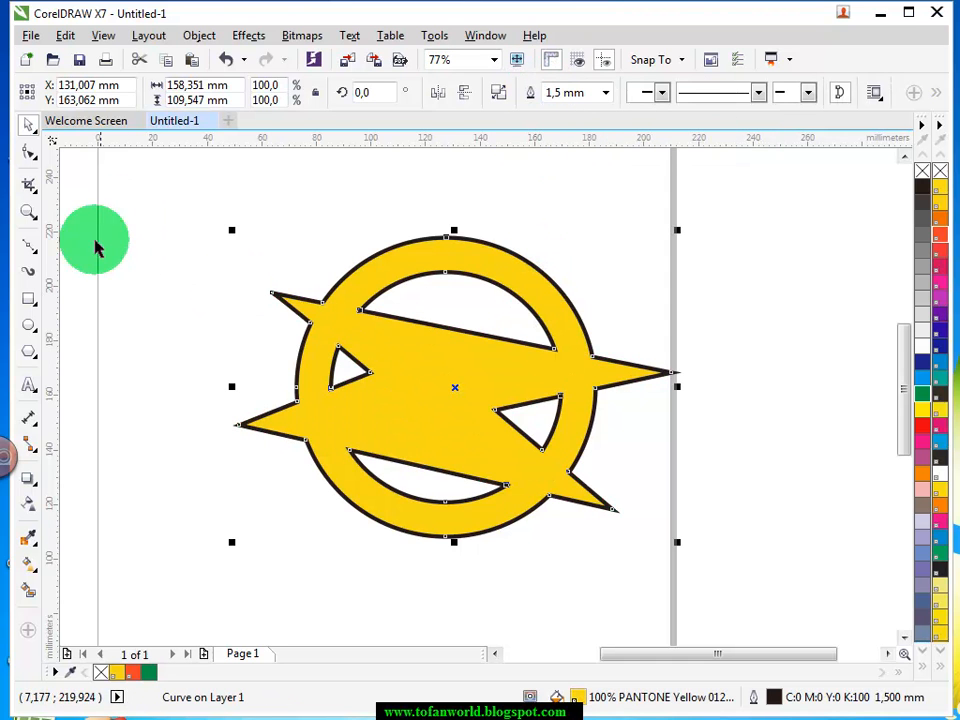
- Add the artistic text "SMA NEGERI 2" in 24 pt Arial above the welded emblem and select it as an object
left_click(29, 383)
left_click(360, 242)
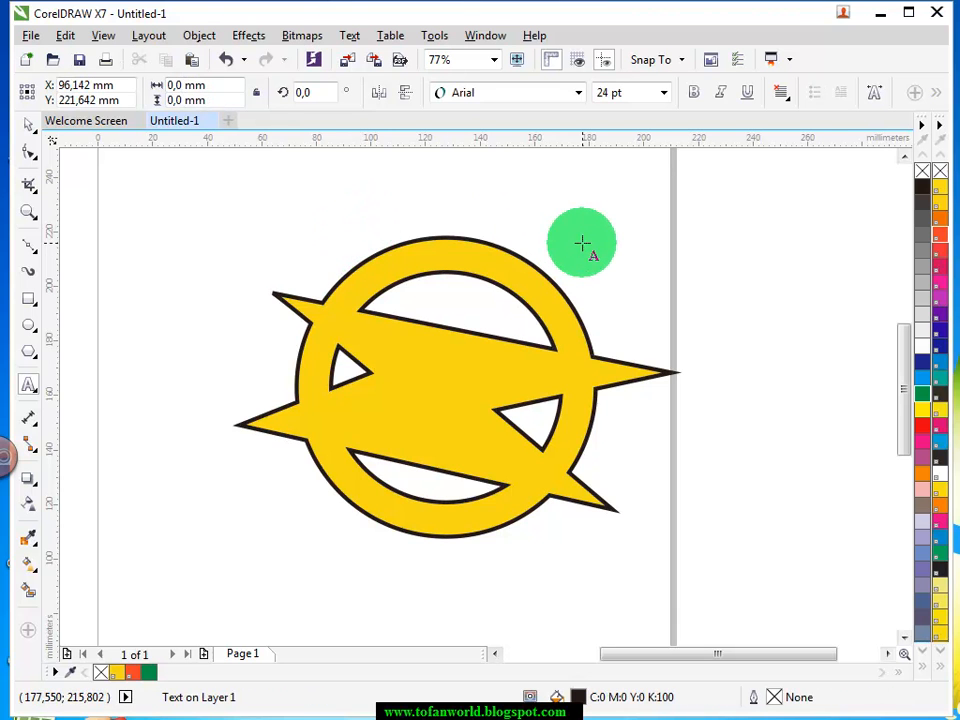
type("SMA NEGERI 2")
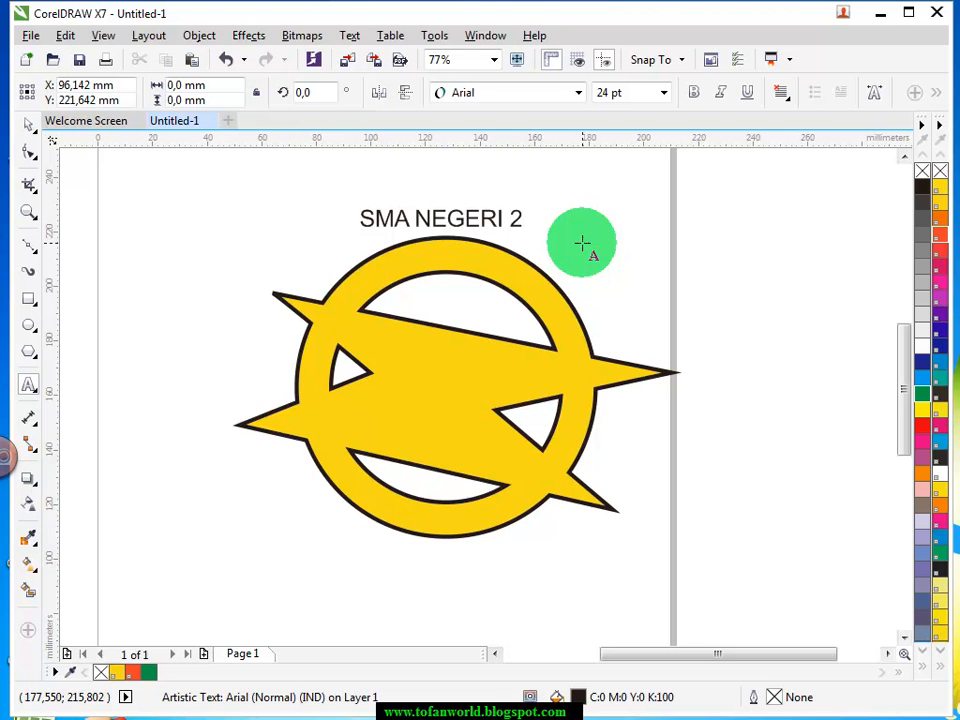
left_click(28, 123)
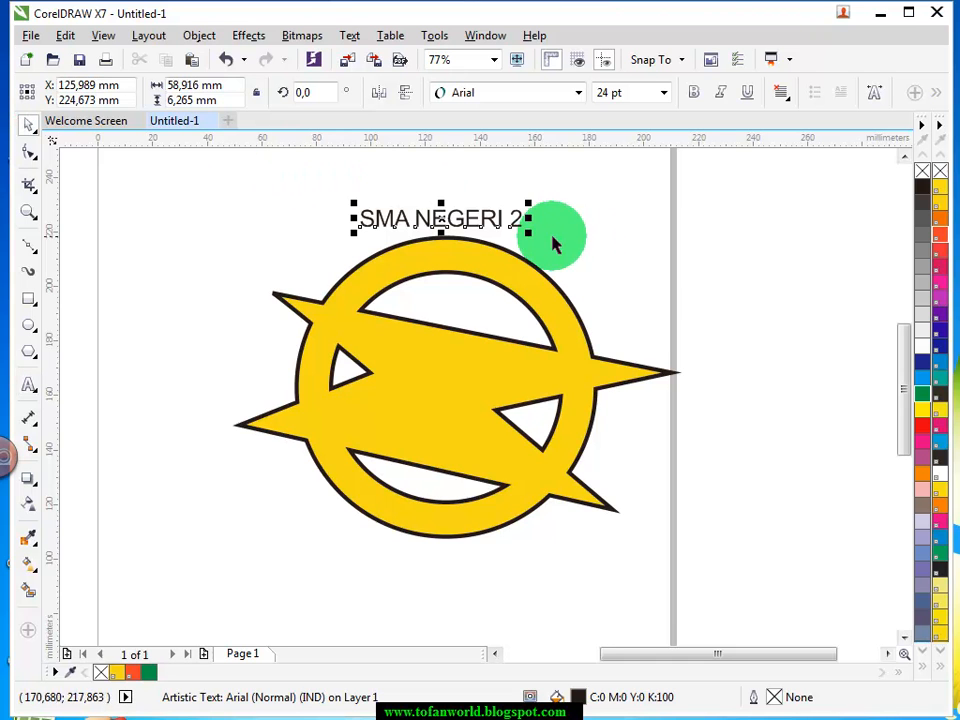
- Enlarge the "SMA NEGERI 2" text, move it higher above the emblem and set its font size to 48 pt
left_click_drag(529, 232, 645, 297)
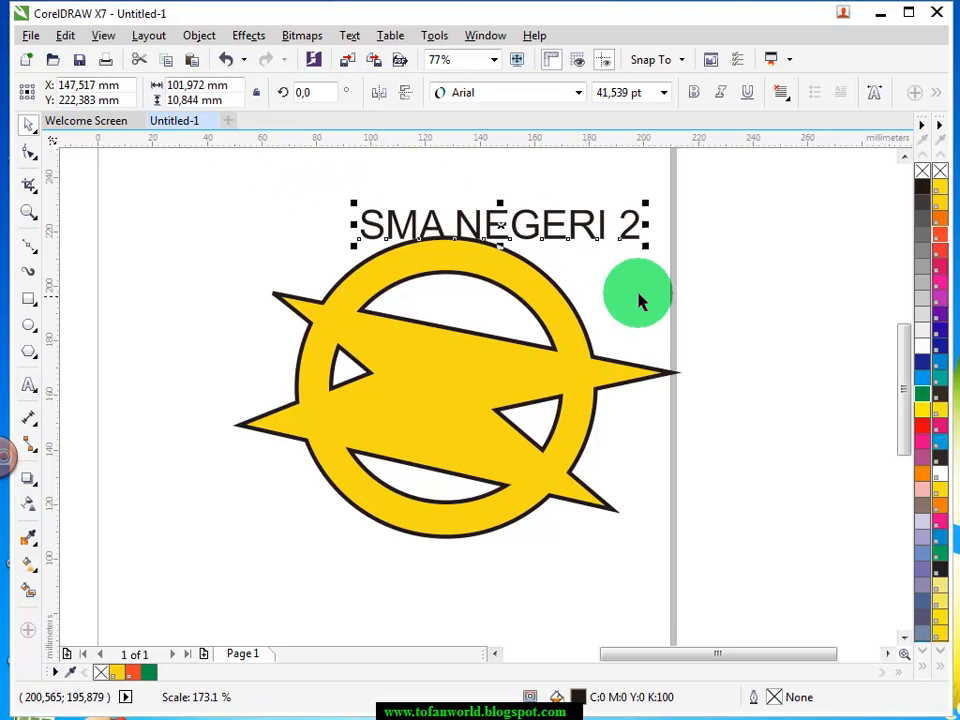
left_click_drag(502, 226, 506, 188)
left_click(665, 92)
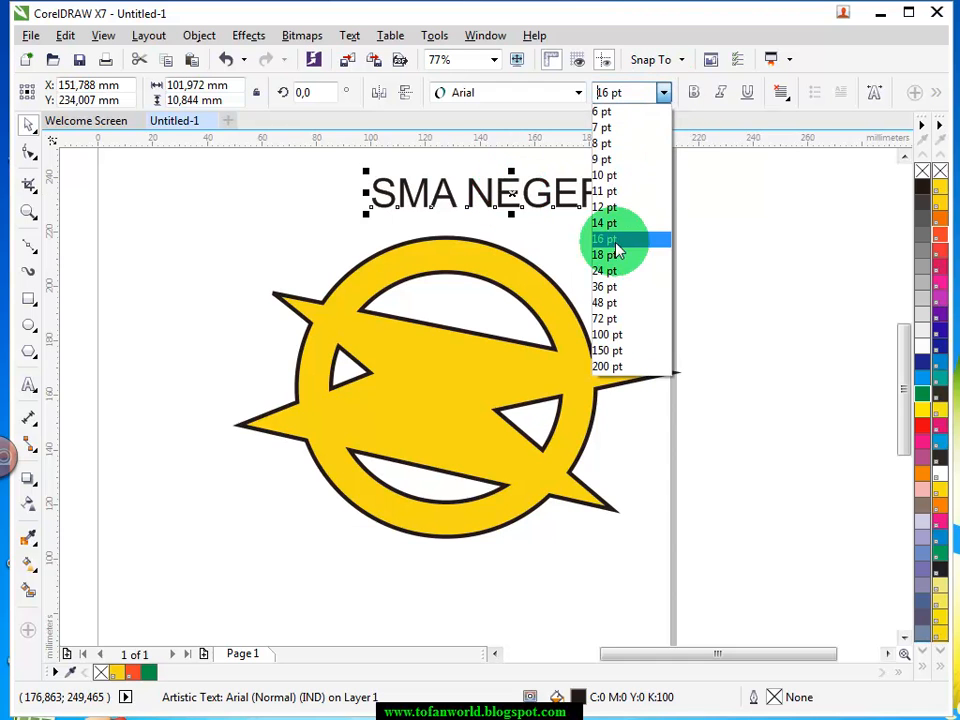
left_click(606, 302)
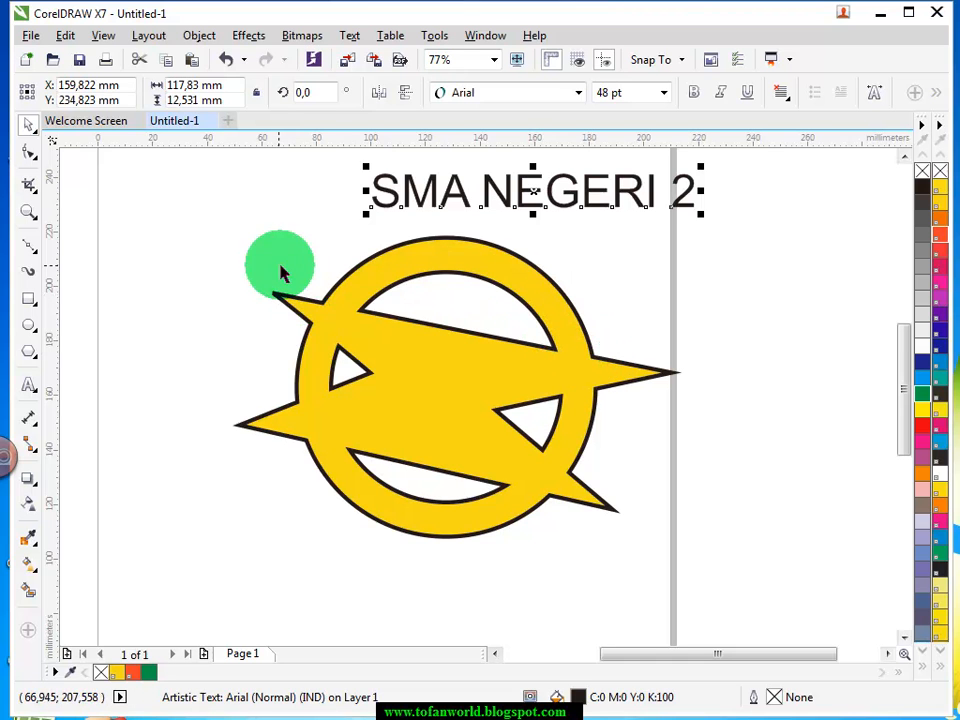
- Draw a straight Bézier line about 90 mm wide from the emblem's upper-left outer edge to its outer edge above the right spike
left_click(30, 246)
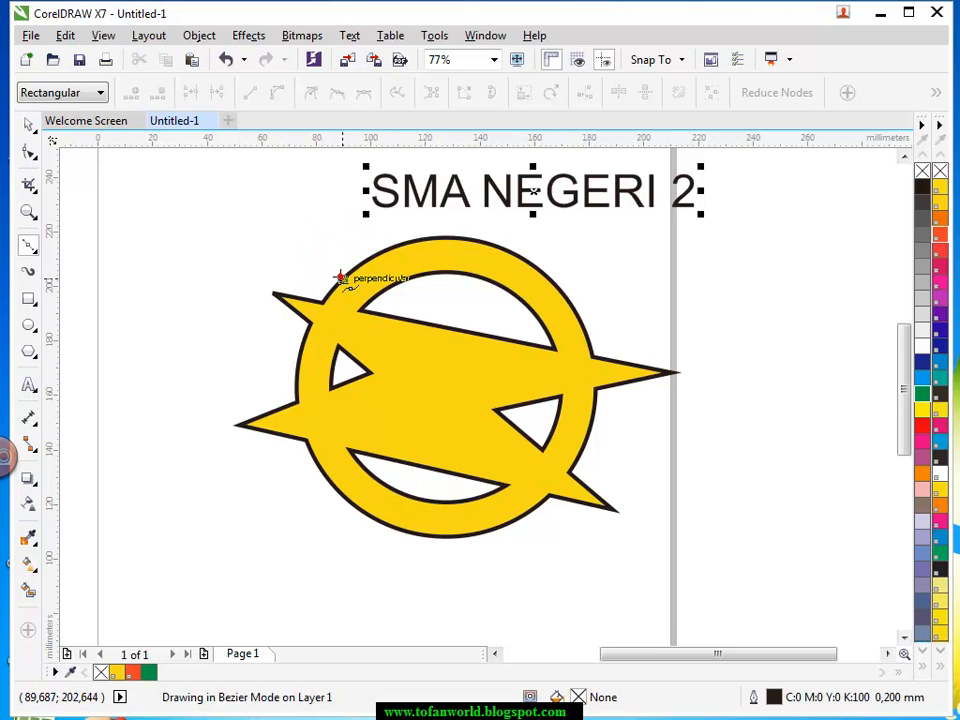
left_click(341, 278)
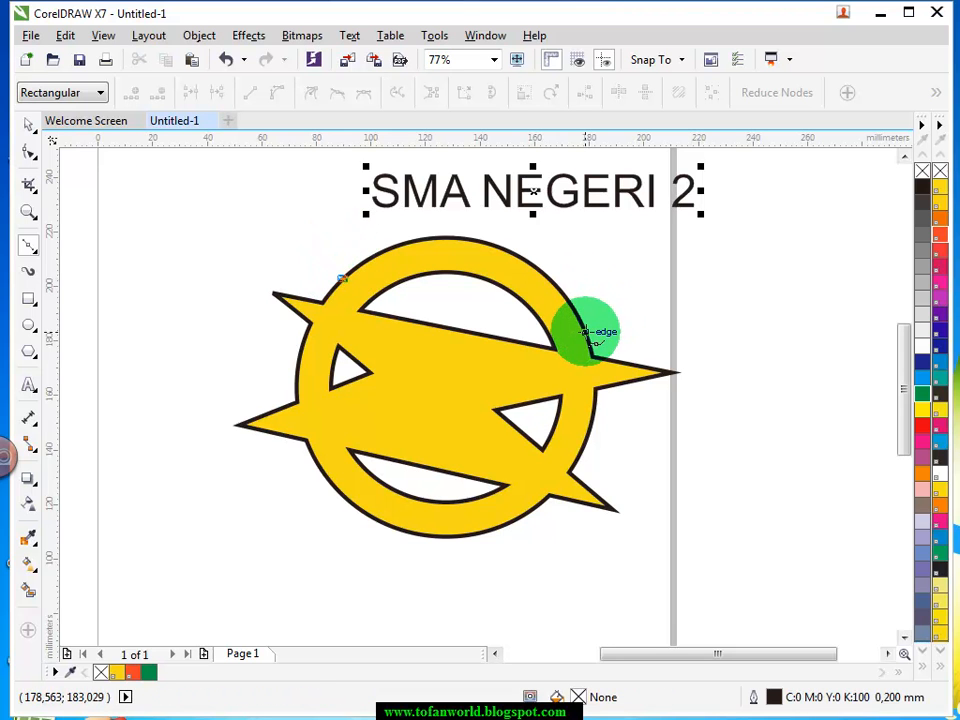
left_click(589, 340)
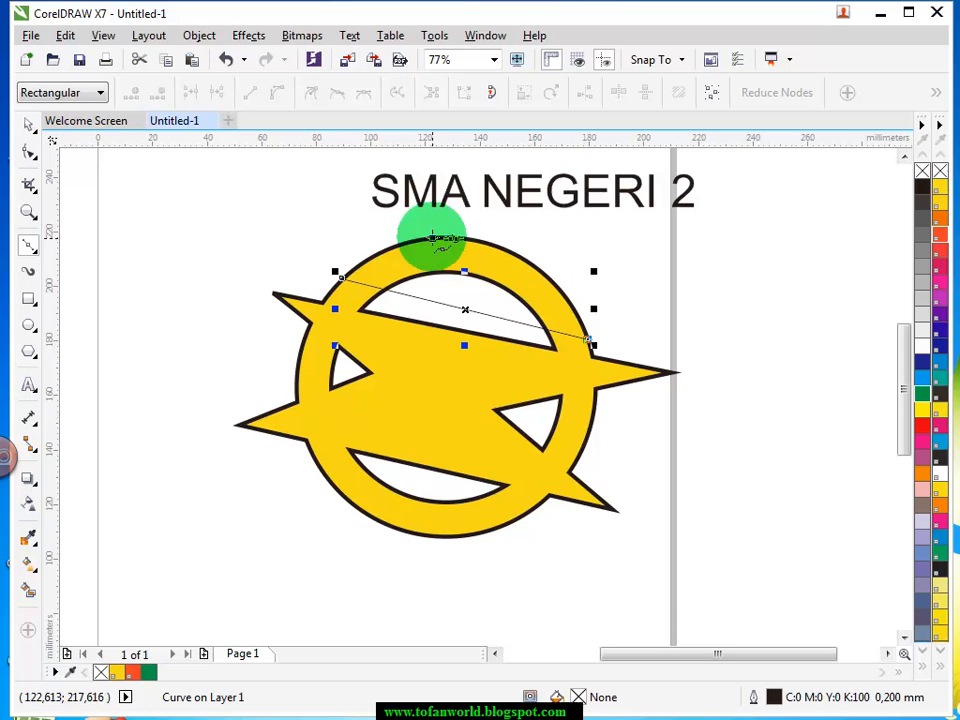
- Convert the straight line to a curve and bend it with its control handles to follow the emblem's upper outer arc
left_click(29, 151)
left_click(461, 288)
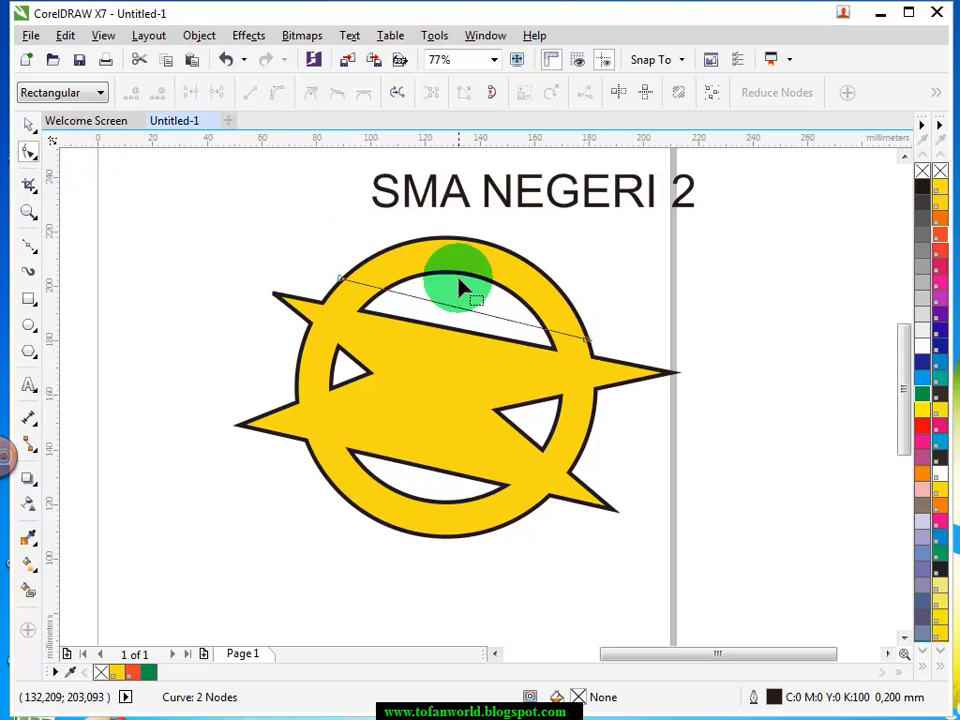
left_click(277, 92)
left_click(497, 288)
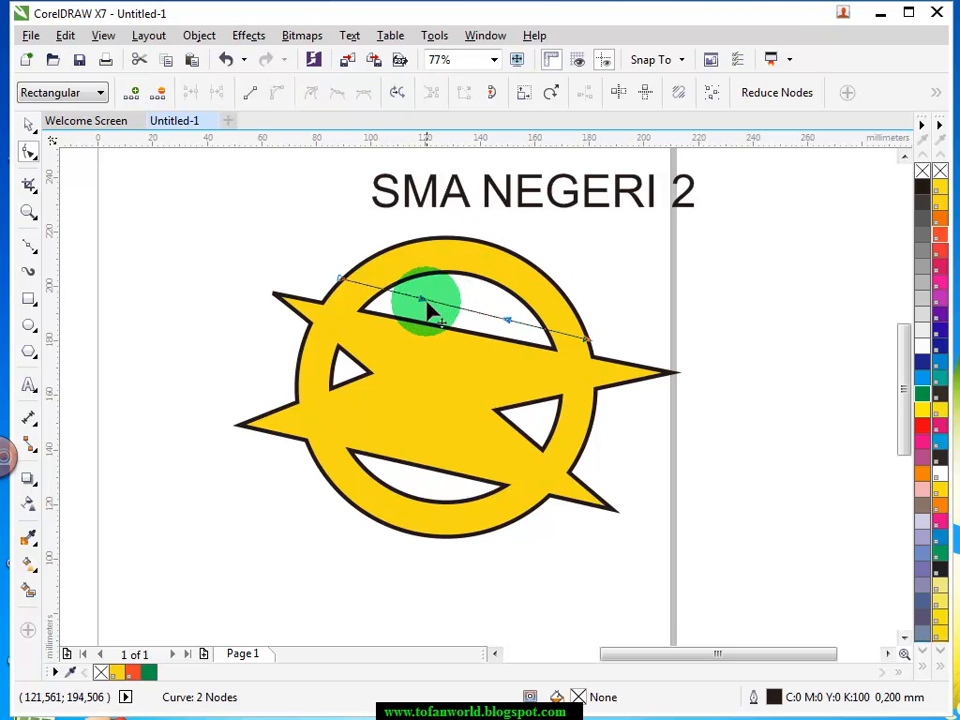
left_click_drag(427, 311, 492, 186)
left_click(505, 318)
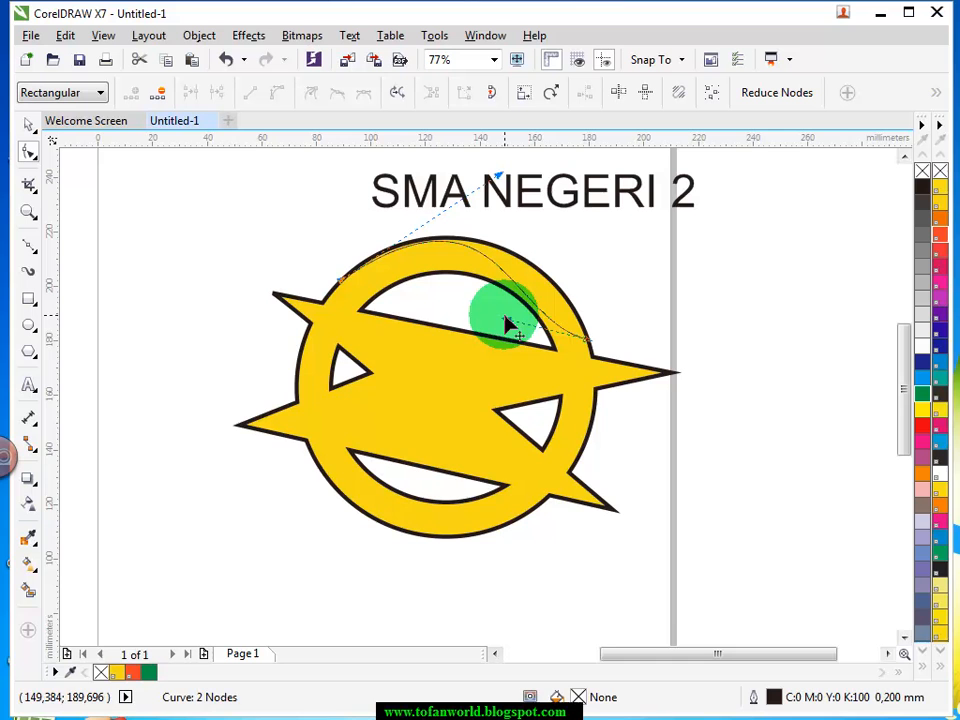
left_click_drag(508, 330, 585, 317)
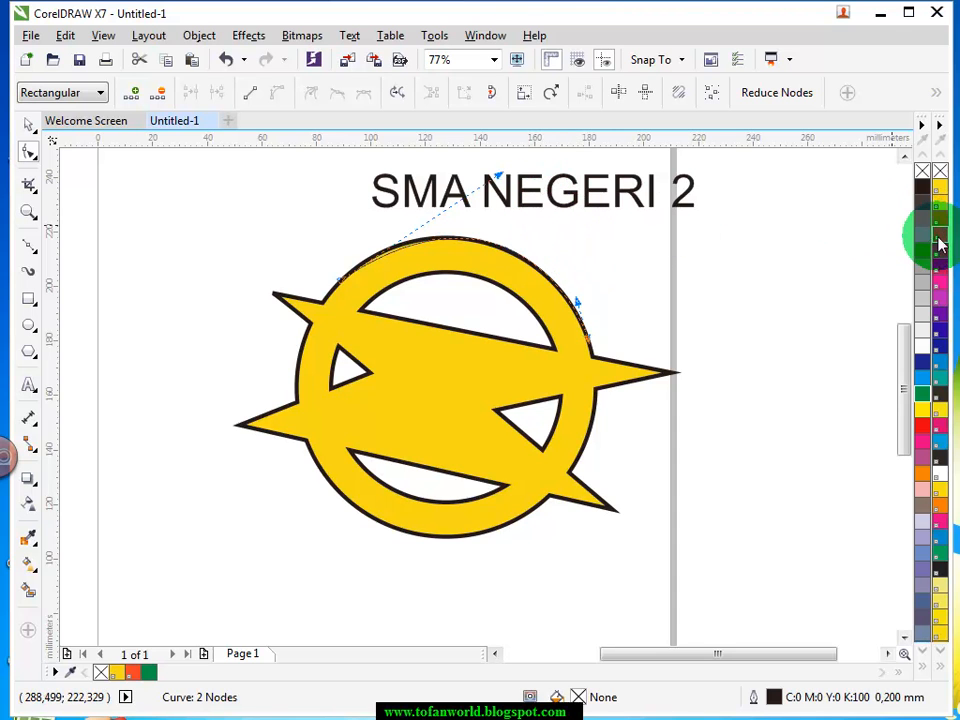
- Give the curved line a PANTONE Warm Red C outline with a width of 1.5 mm
right_click(939, 236)
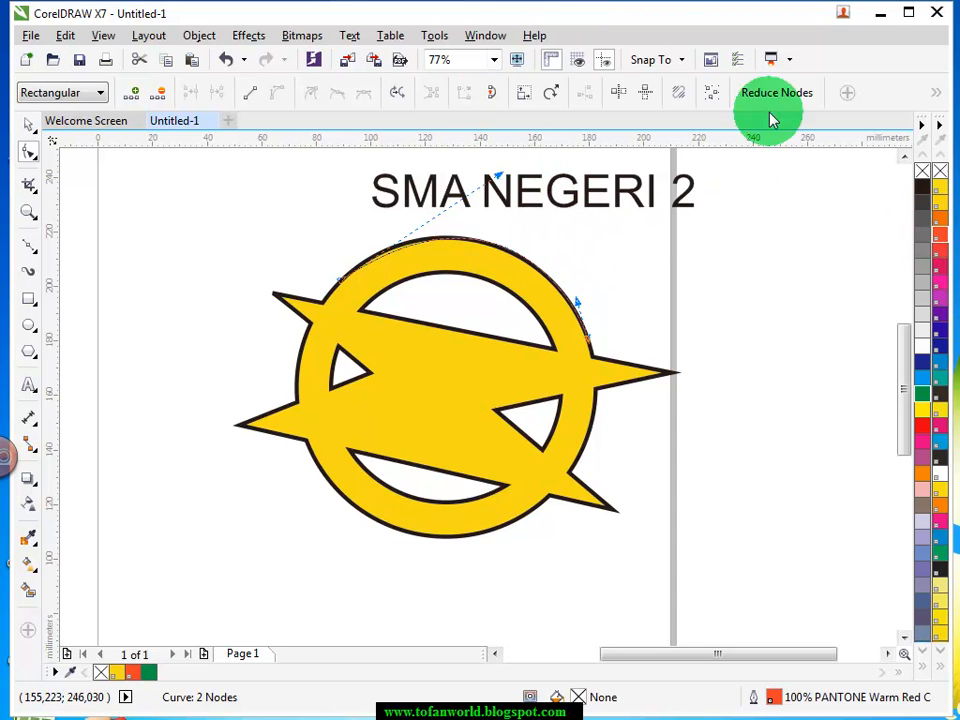
left_click(28, 124)
left_click(605, 93)
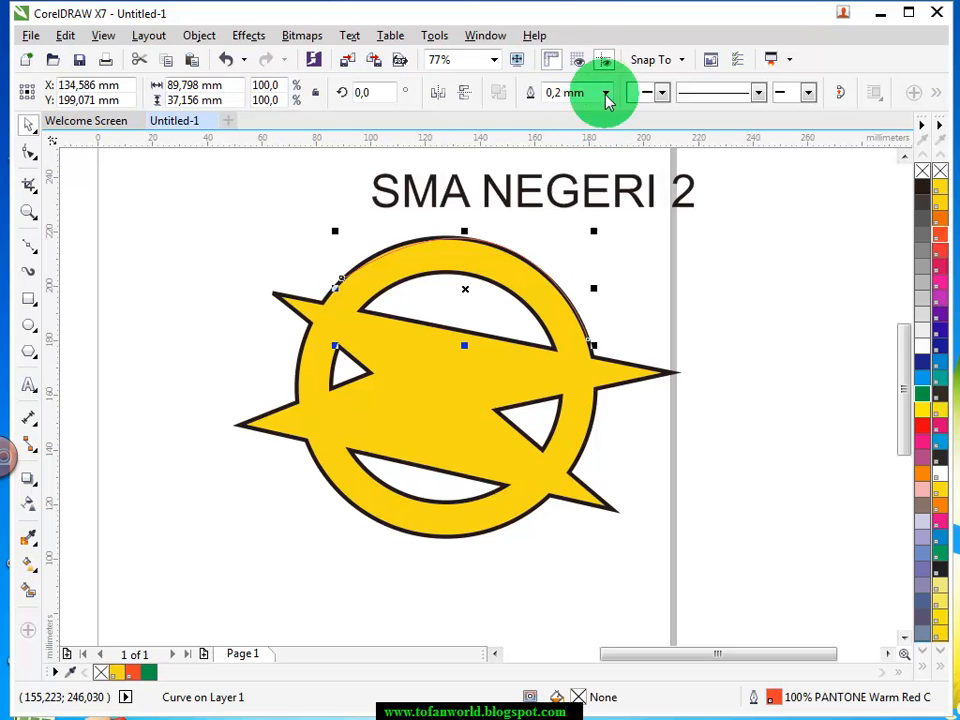
left_click(606, 220)
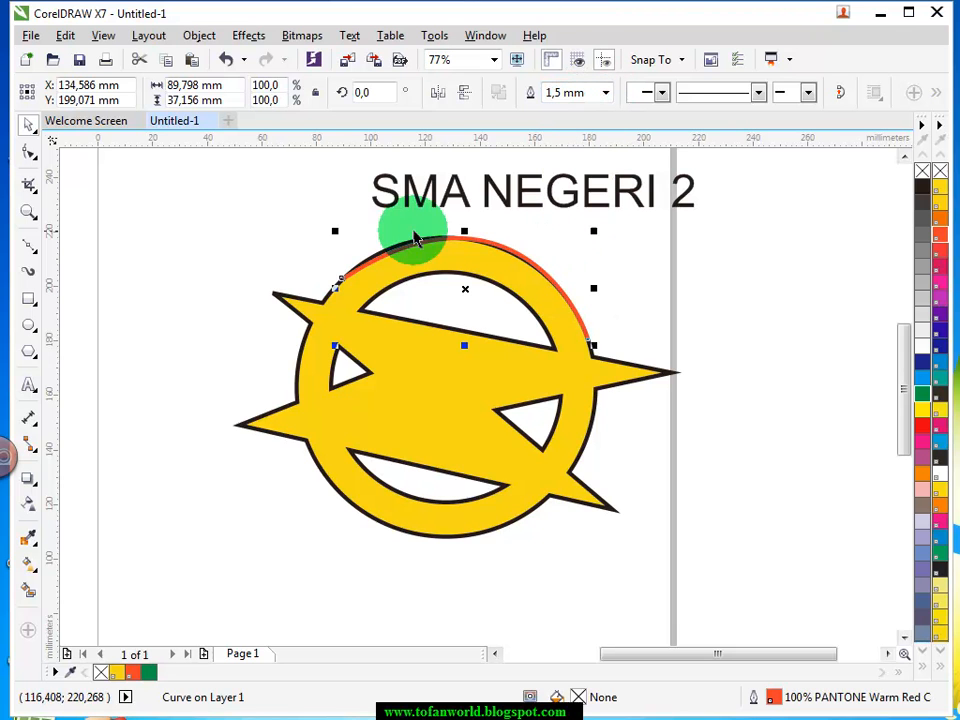
- Fine-tune both control handles of the red curve so that it matches the emblem's upper outer arc
left_click(28, 151)
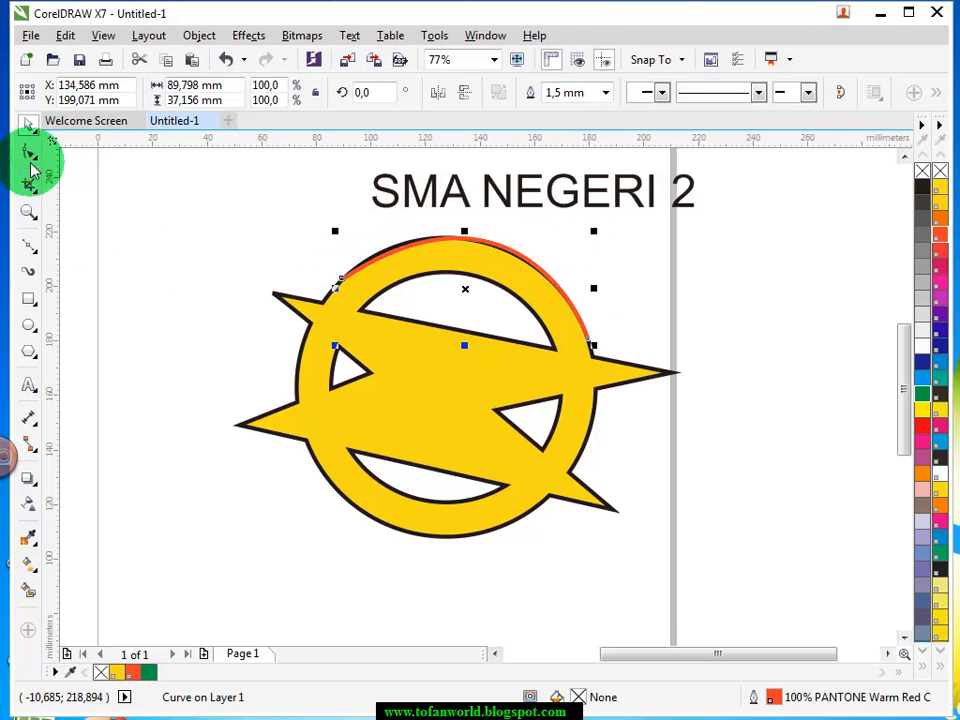
left_click(340, 282)
left_click_drag(497, 178, 452, 178)
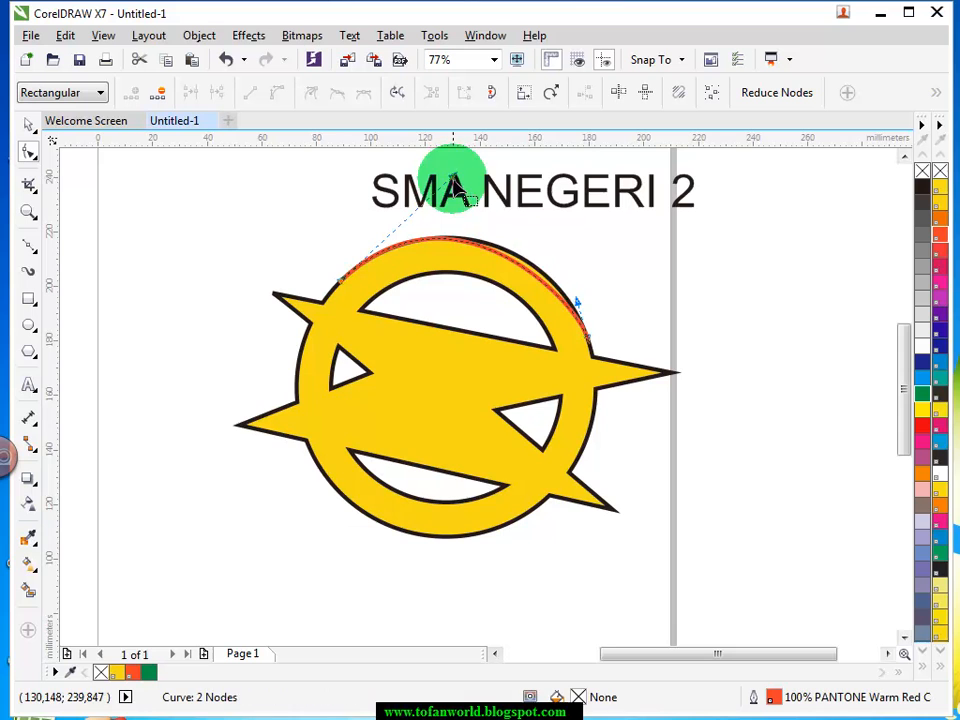
mouse_move(577, 294)
left_mouse_down()
mouse_move(585, 304)
mouse_move(591, 287)
mouse_move(579, 289)
left_mouse_up()
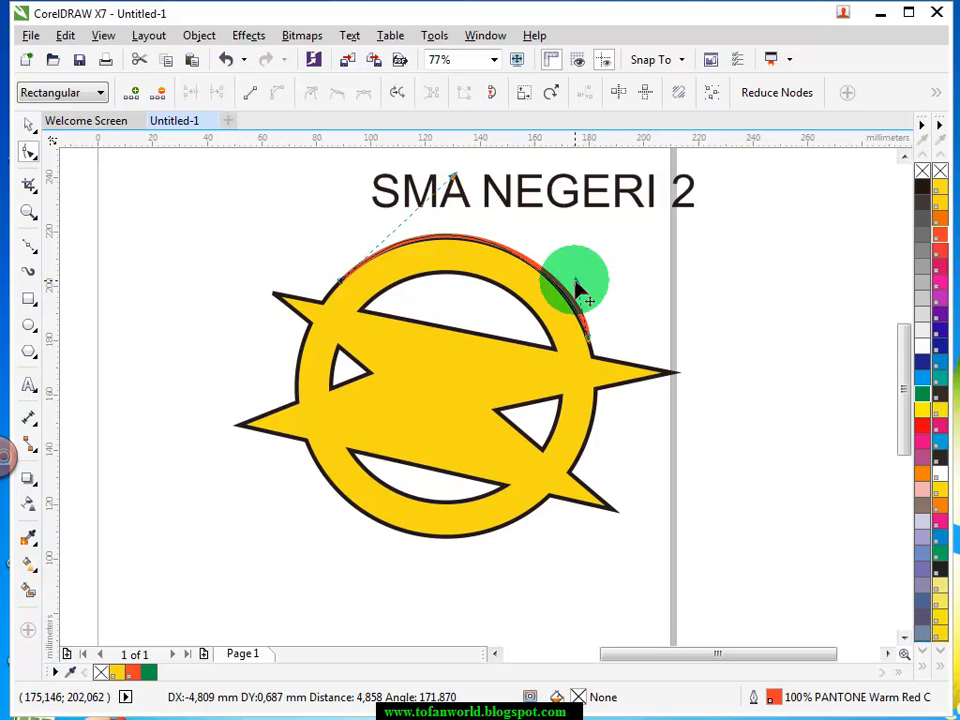
left_click_drag(452, 186, 461, 194)
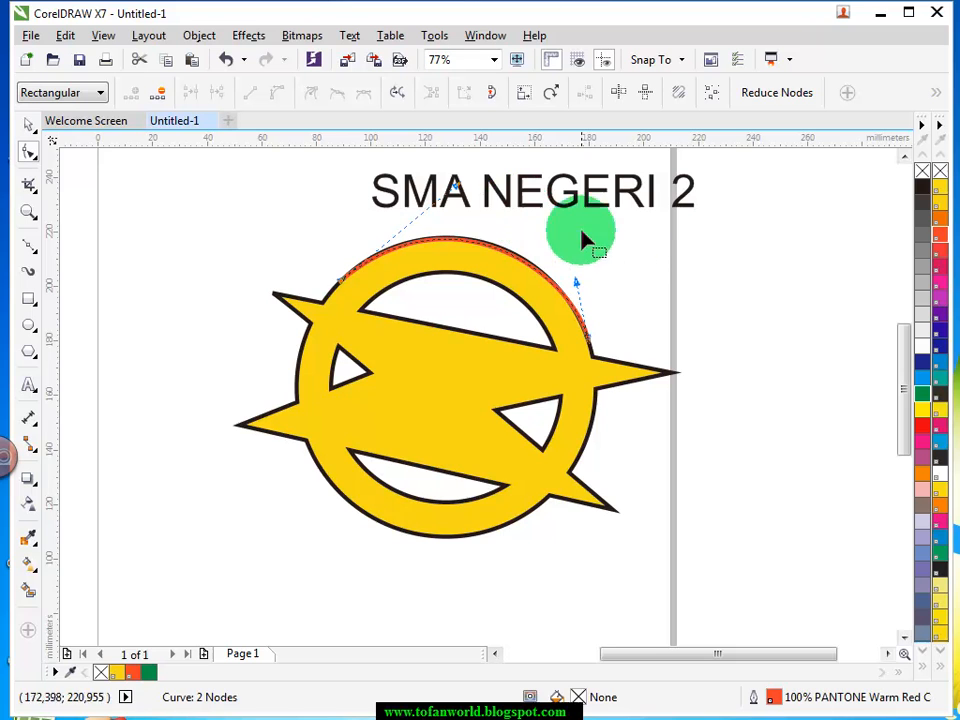
- Fit the SMA NEGERI 2 text to the red curve along the emblem's upper outer arc
left_click(28, 124)
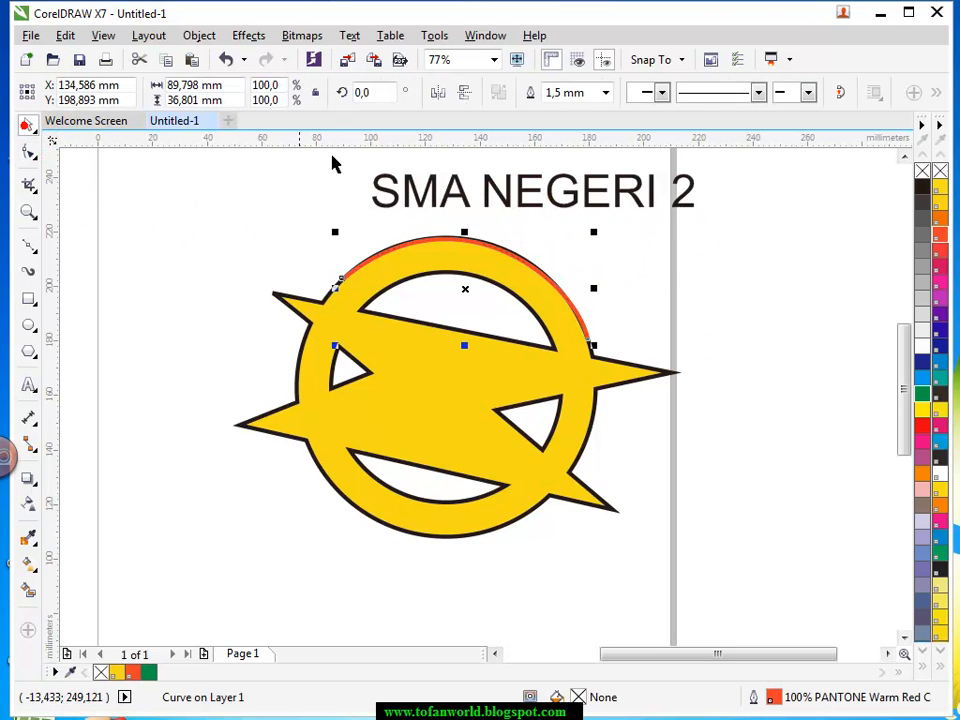
left_click(590, 197)
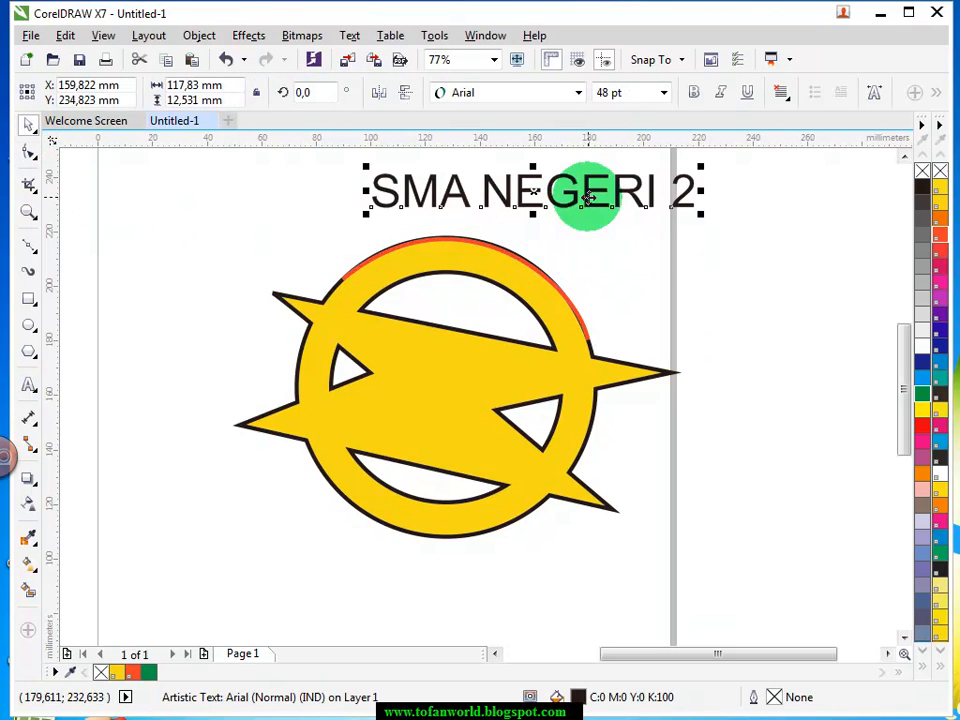
left_click(500, 253, "shift")
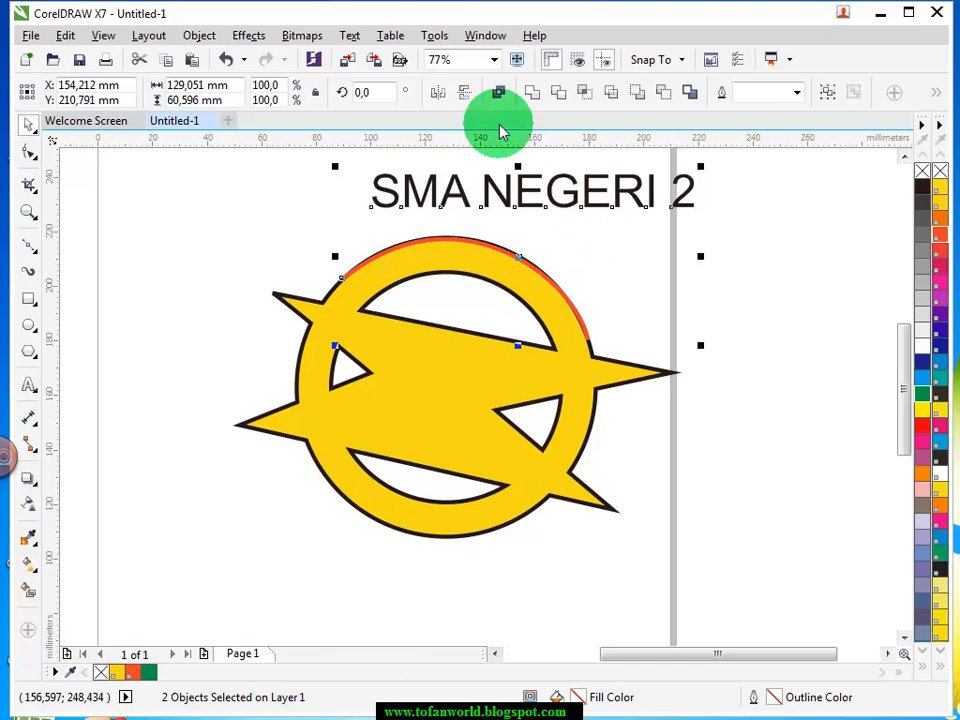
left_click(358, 36)
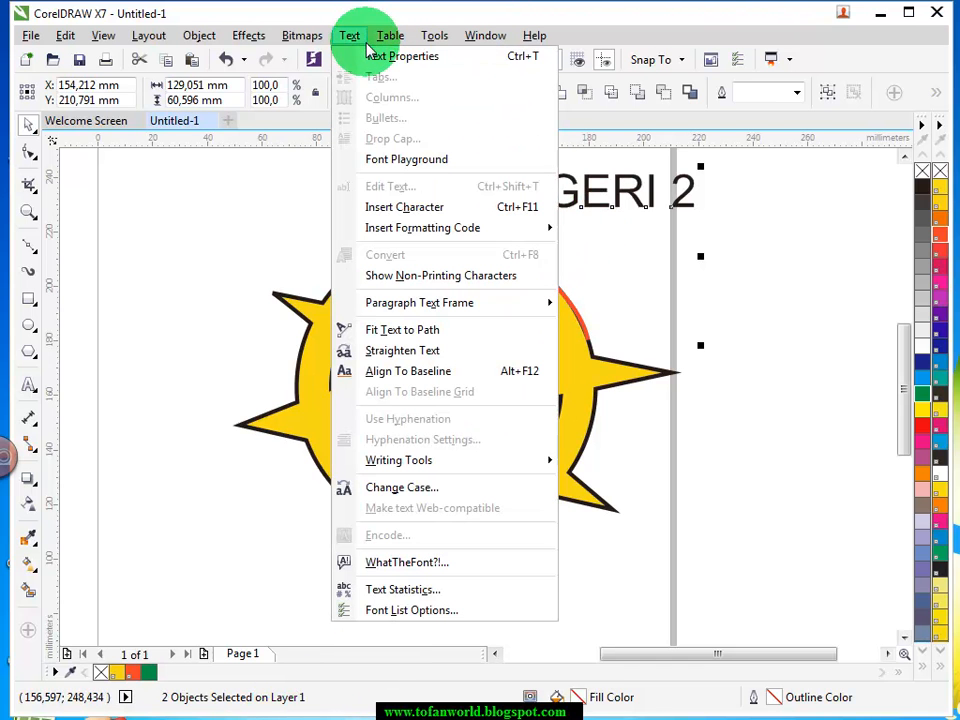
left_click(396, 338)
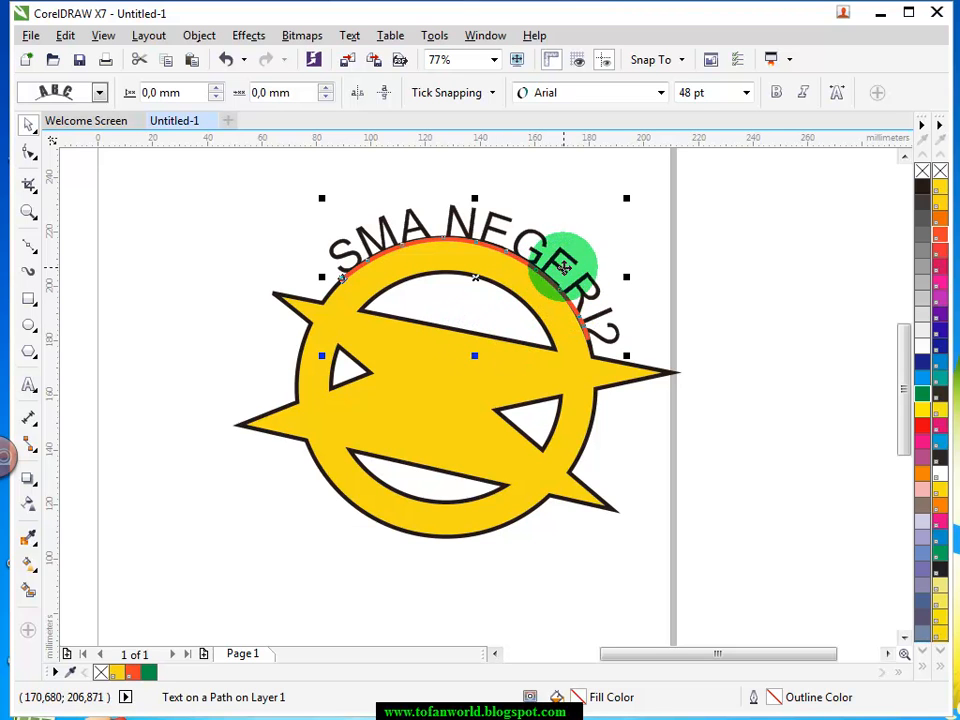
- Set the SMA NEGERI 2 text's offset along the path to -5.5 mm and its distance from the path to 3.0 mm
left_click(326, 92)
left_click(327, 96)
left_click_drag(326, 96, 329, 99)
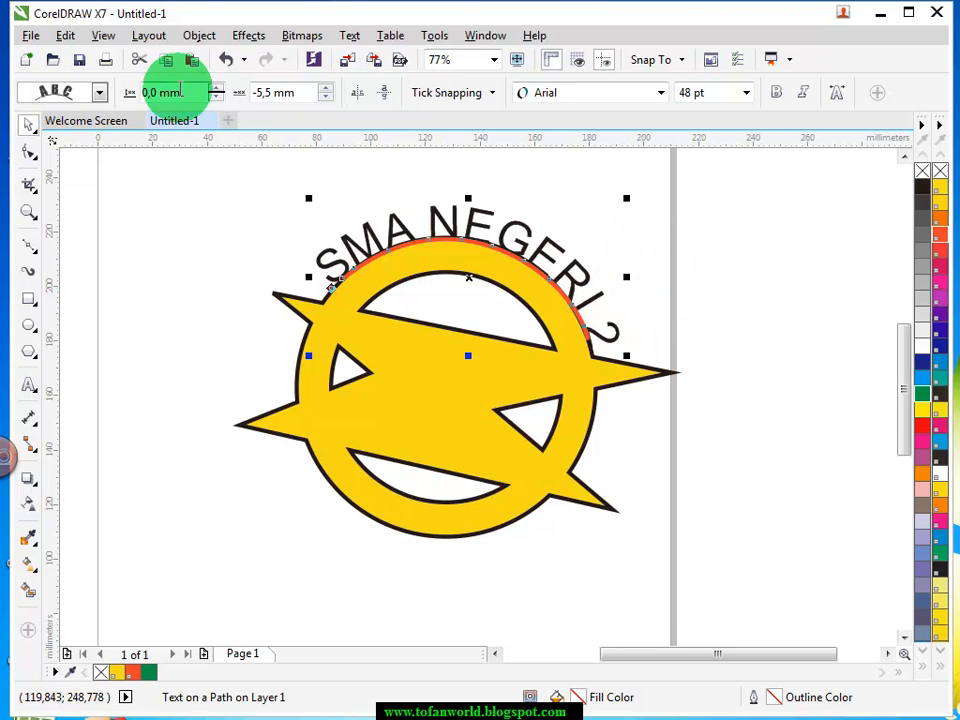
left_click(216, 88)
left_click_drag(218, 89, 219, 90)
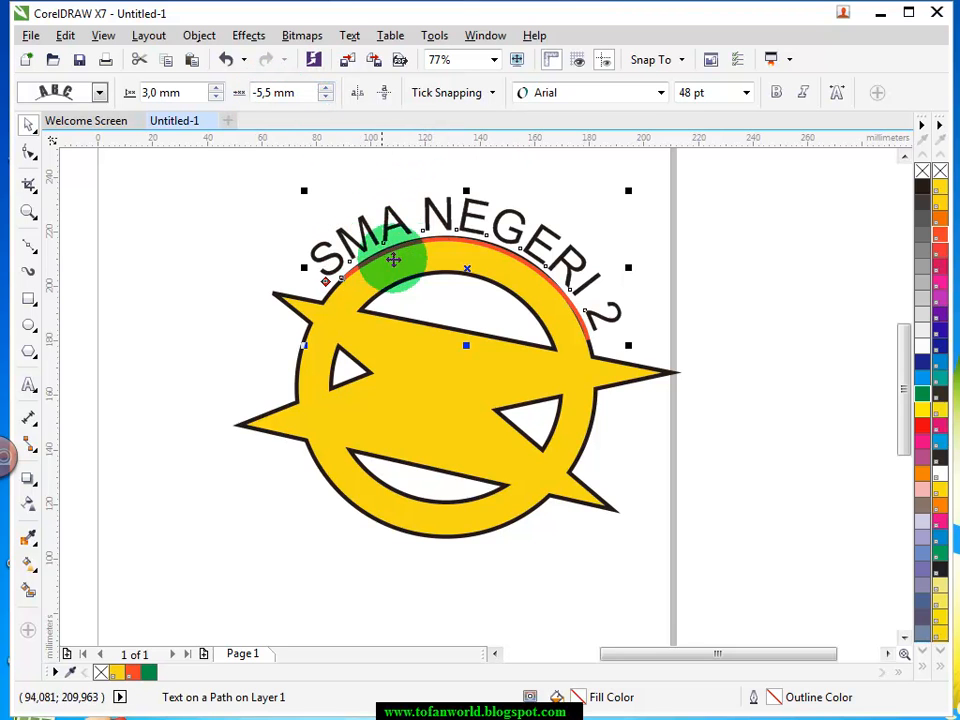
left_click(791, 228)
- Break the SMA NEGERI 2 text apart from its red path
left_click(502, 218)
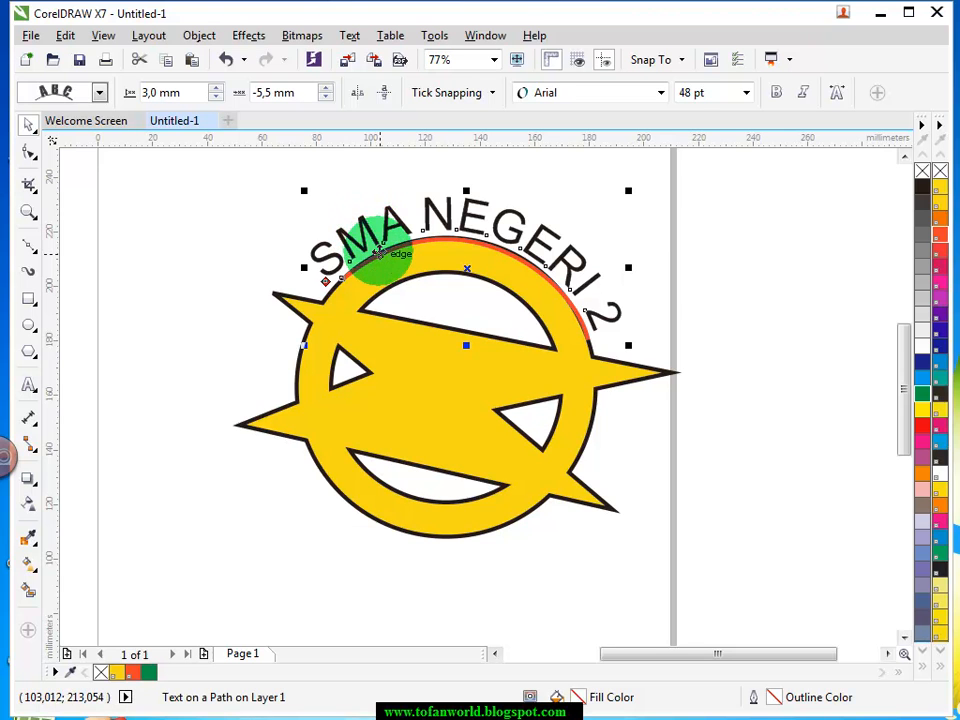
left_click(292, 36)
mouse_move(238, 45)
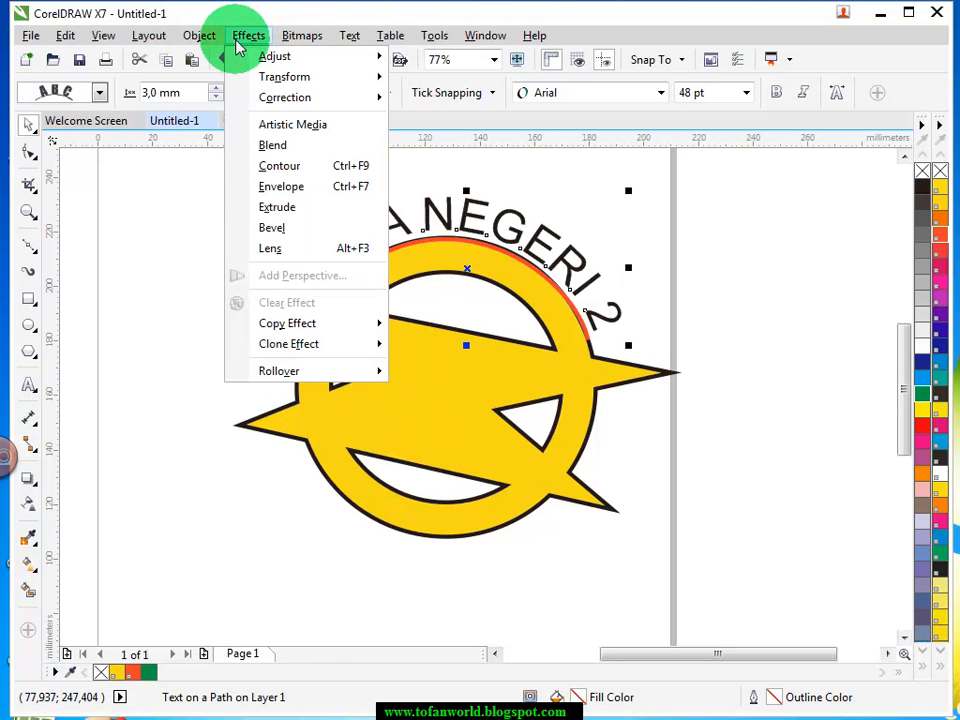
mouse_move(202, 38)
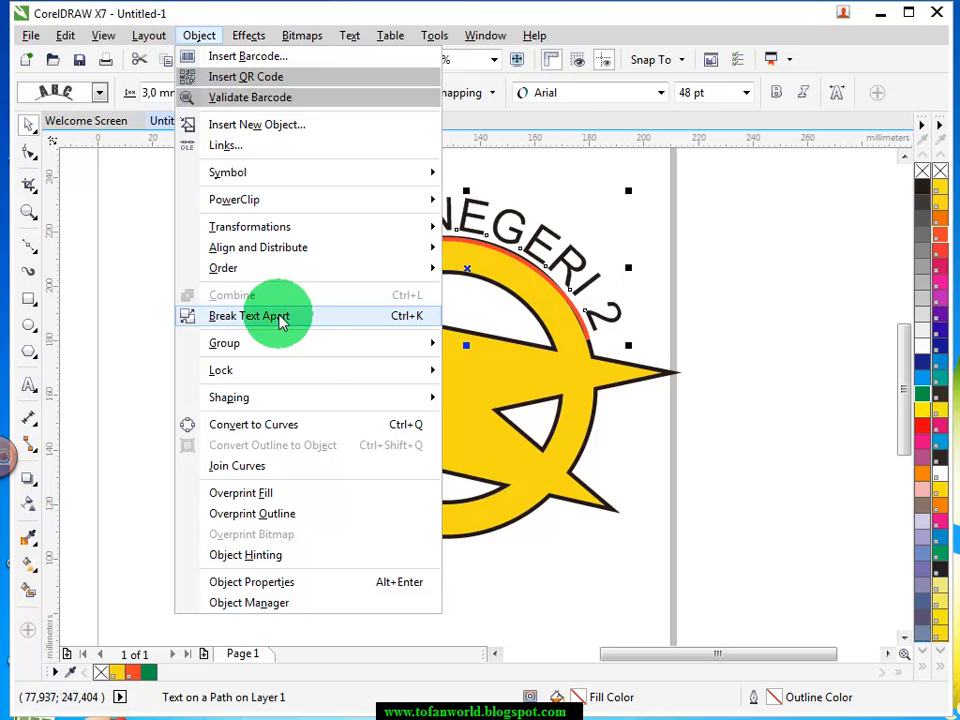
left_click(281, 320)
left_click(611, 281)
- Move the red curve off the emblem to the blank area beside the page and delete it
left_click(490, 258)
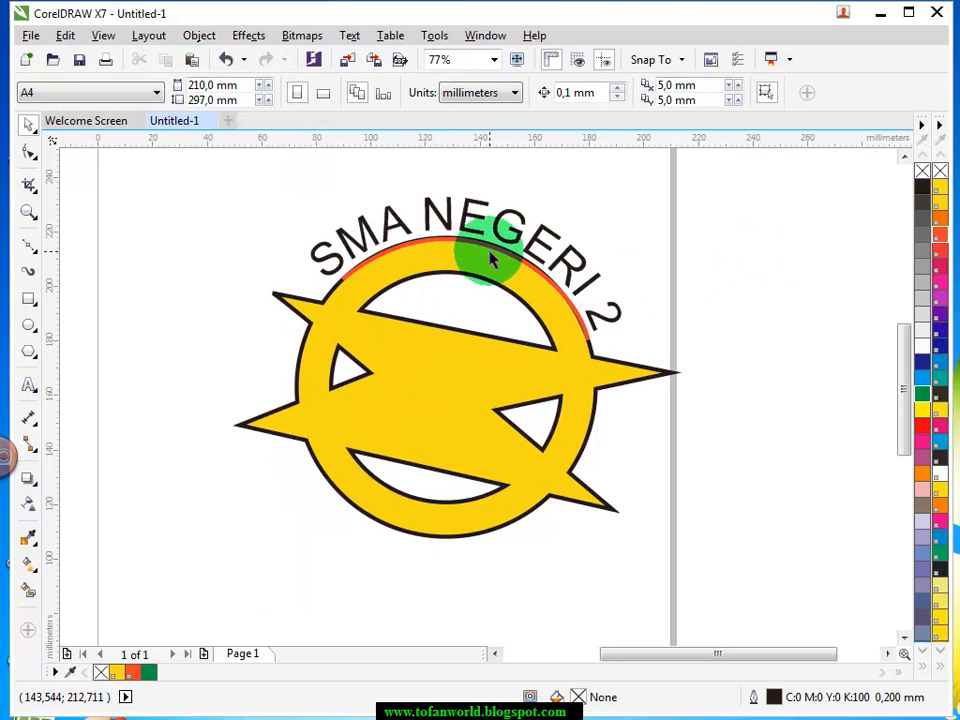
left_click(487, 245)
left_click_drag(830, 244, 817, 226)
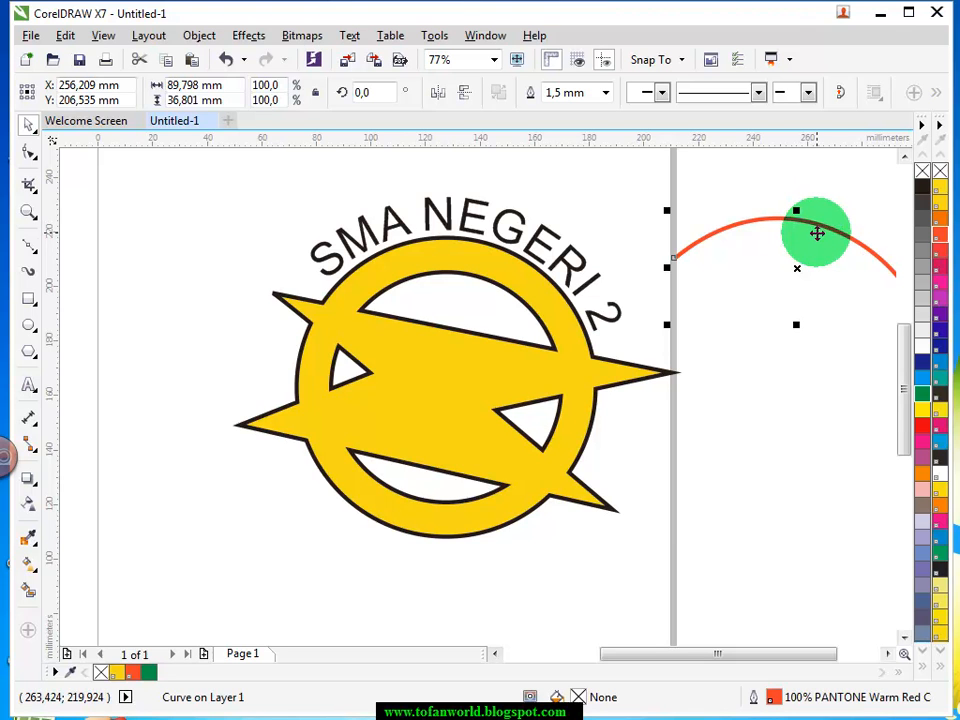
left_click(836, 454)
left_click(787, 232)
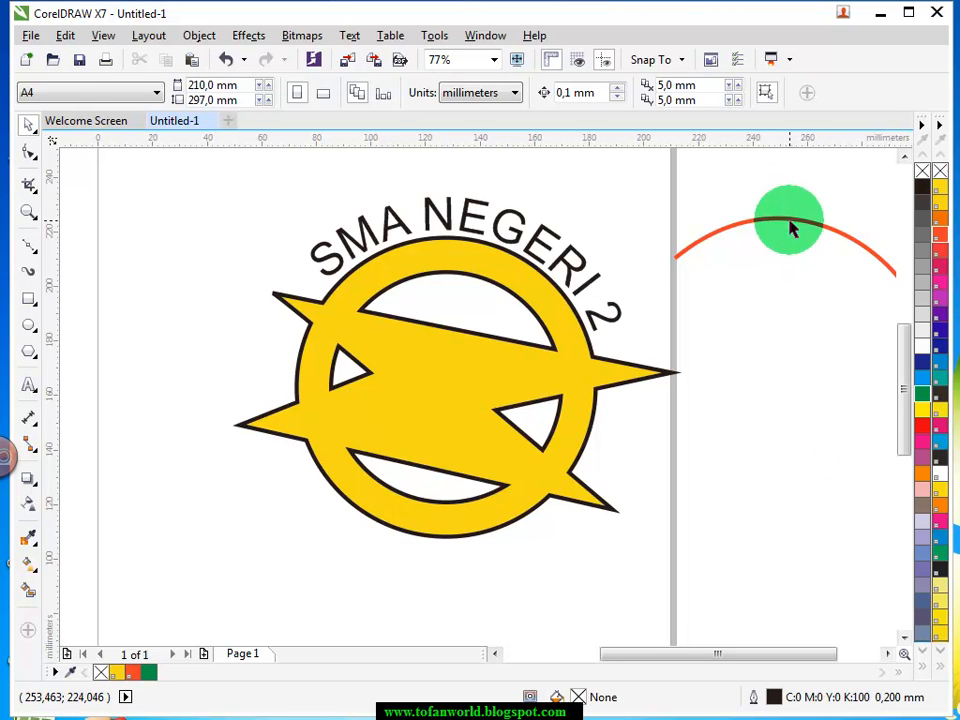
left_click(790, 229)
key("Delete")
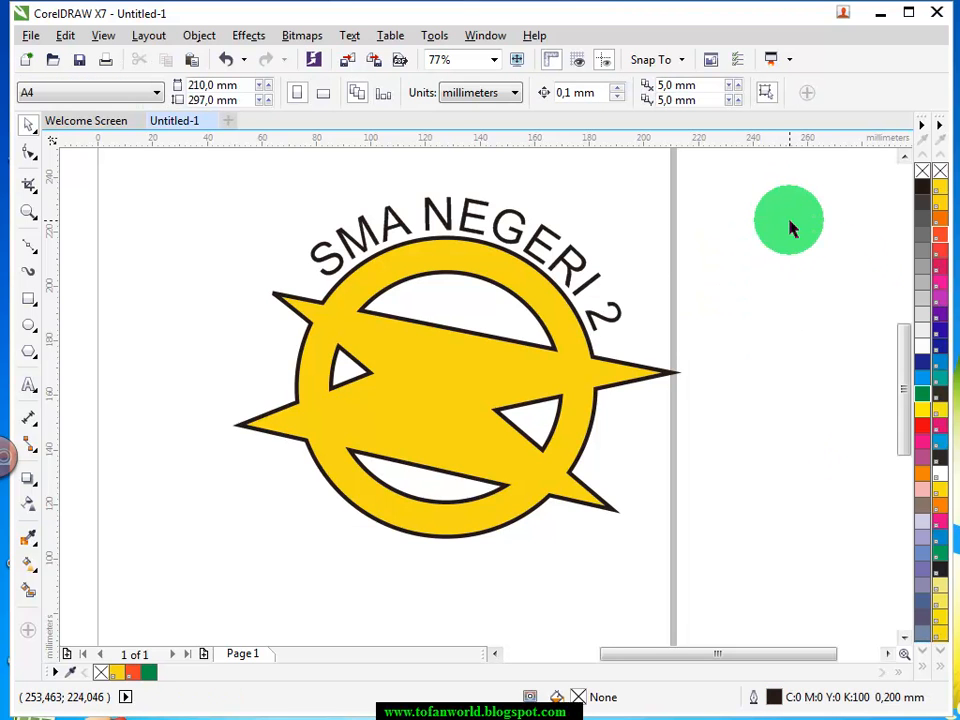
- Add the artistic text KOTAAGUNG below the emblem
left_click(29, 386)
left_click(259, 572)
left_click(378, 588)
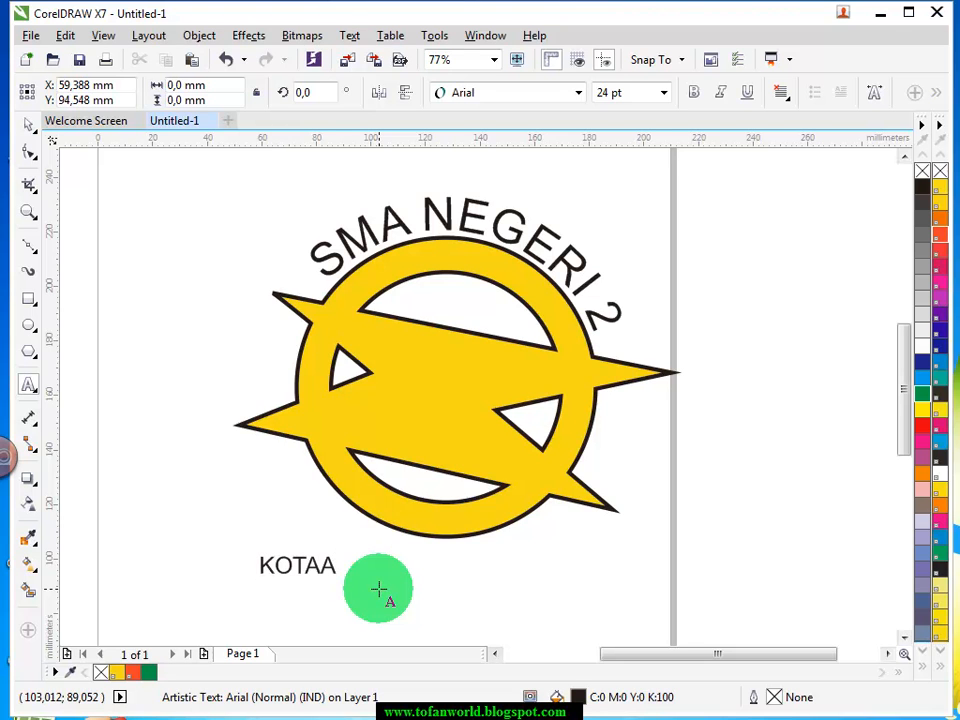
left_click(29, 123)
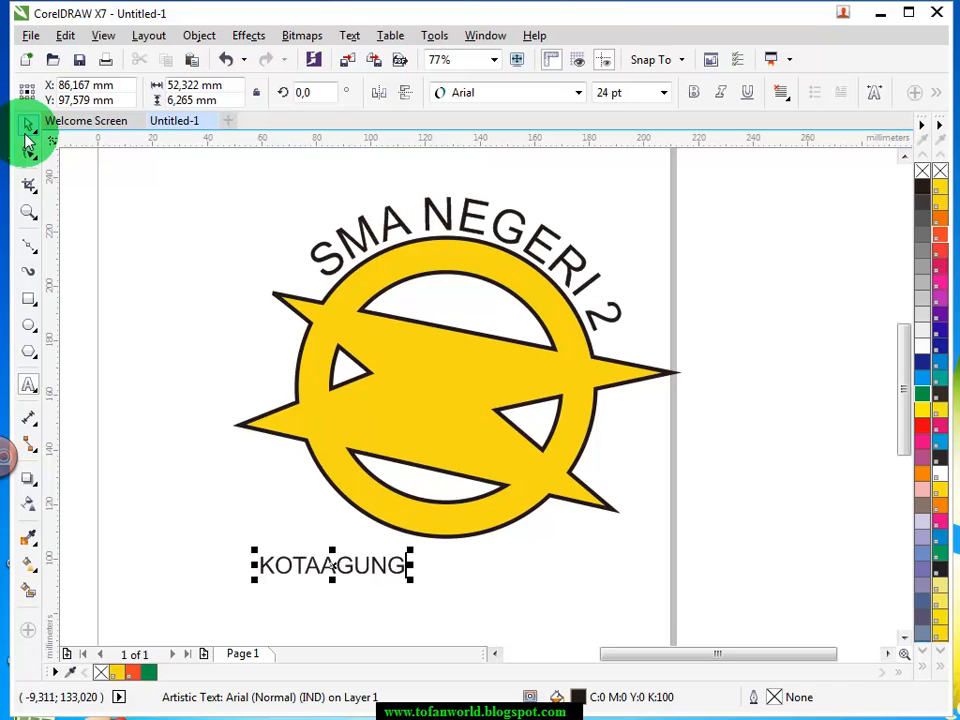
- Set the KOTAAGUNG text to 48 pt and move it down, clear of the emblem's lower edge
left_click(663, 92)
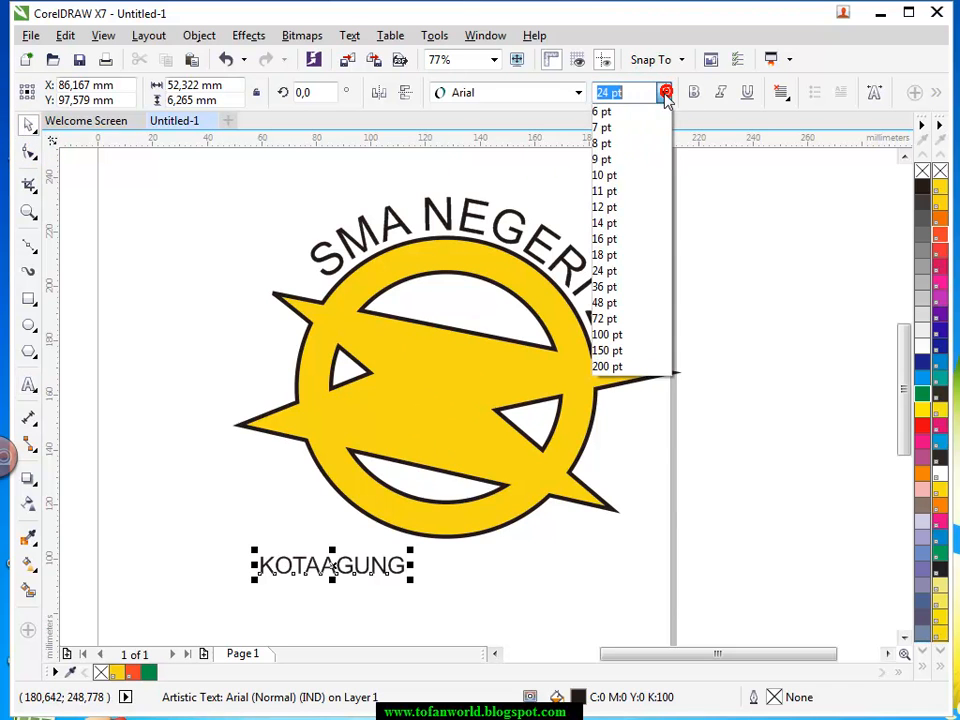
left_click(624, 305)
left_click_drag(396, 561, 400, 598)
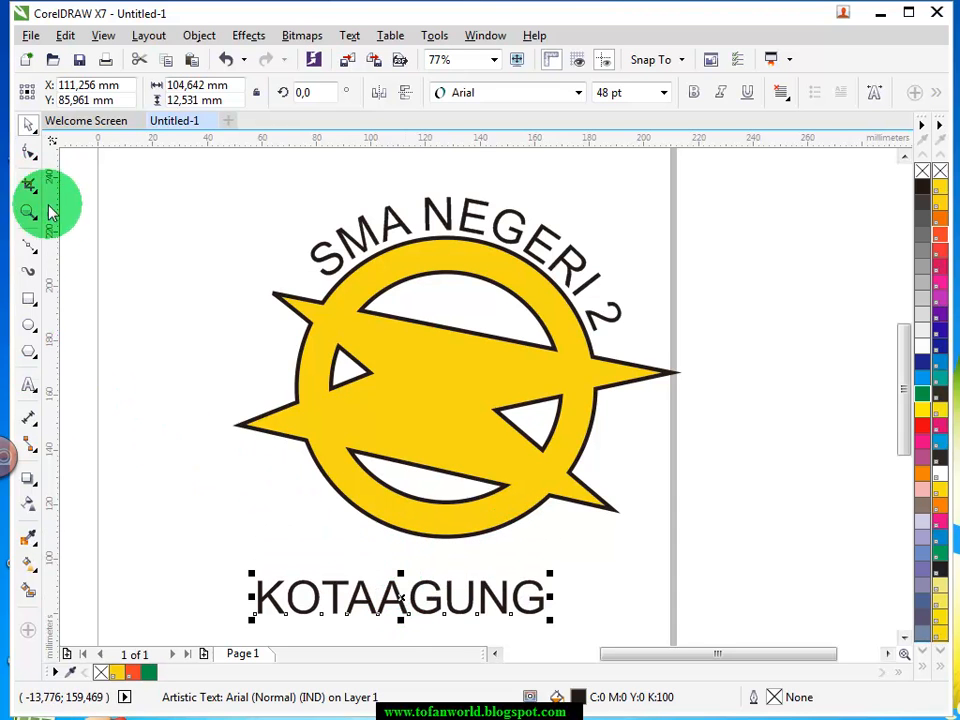
- Draw a straight Bézier line about 75 mm wide from the emblem's lower-left outer edge to its outer edge beside the lower-right spike
left_click(28, 240)
left_click(321, 471)
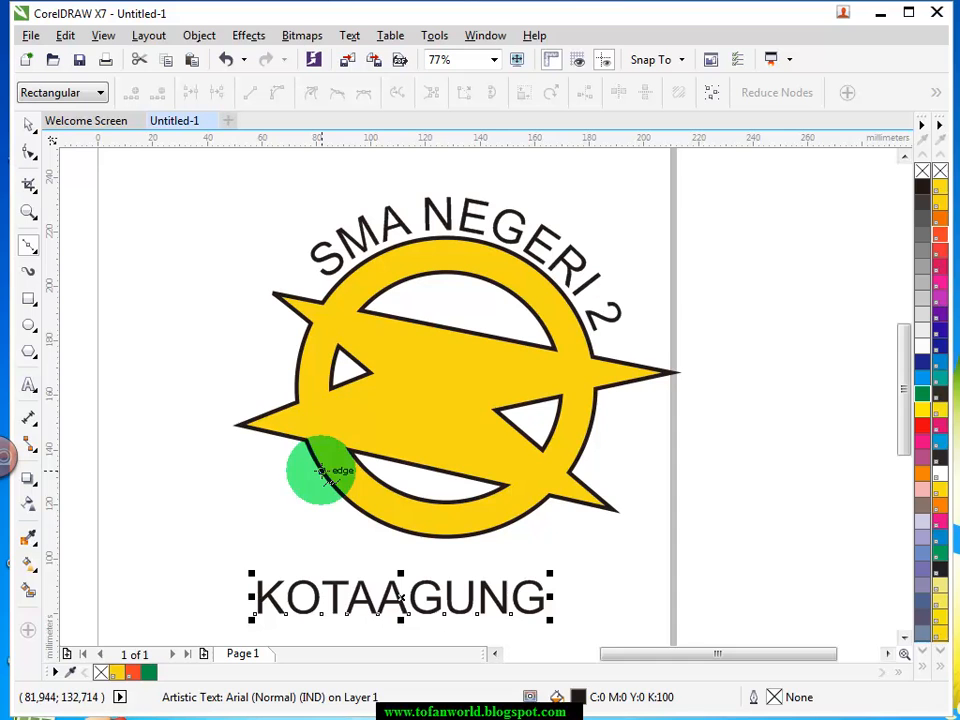
left_click(512, 521)
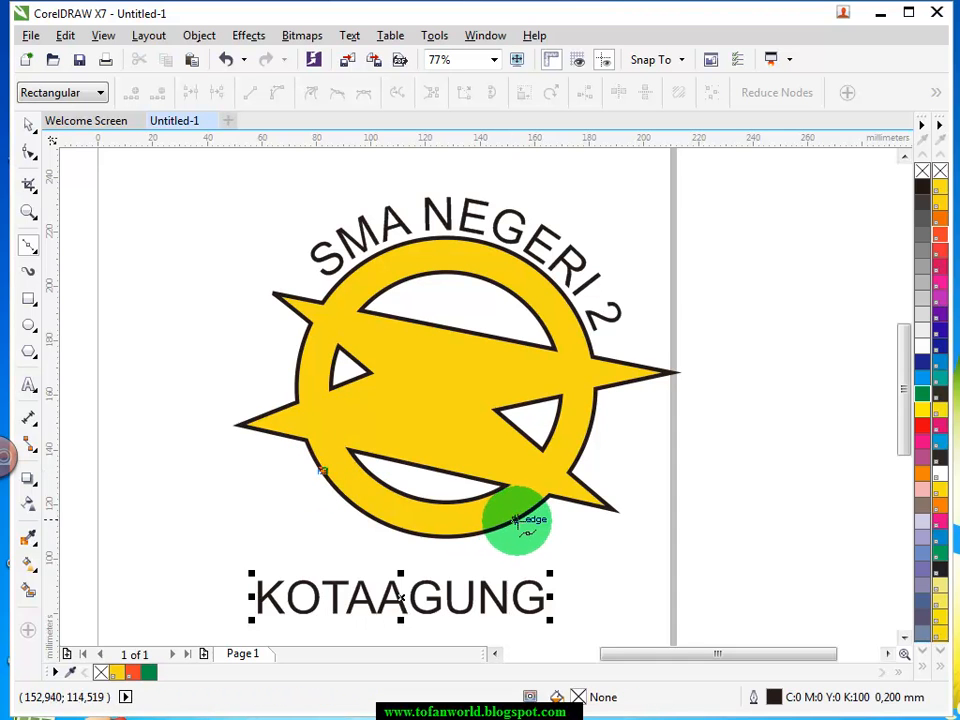
left_click(528, 512)
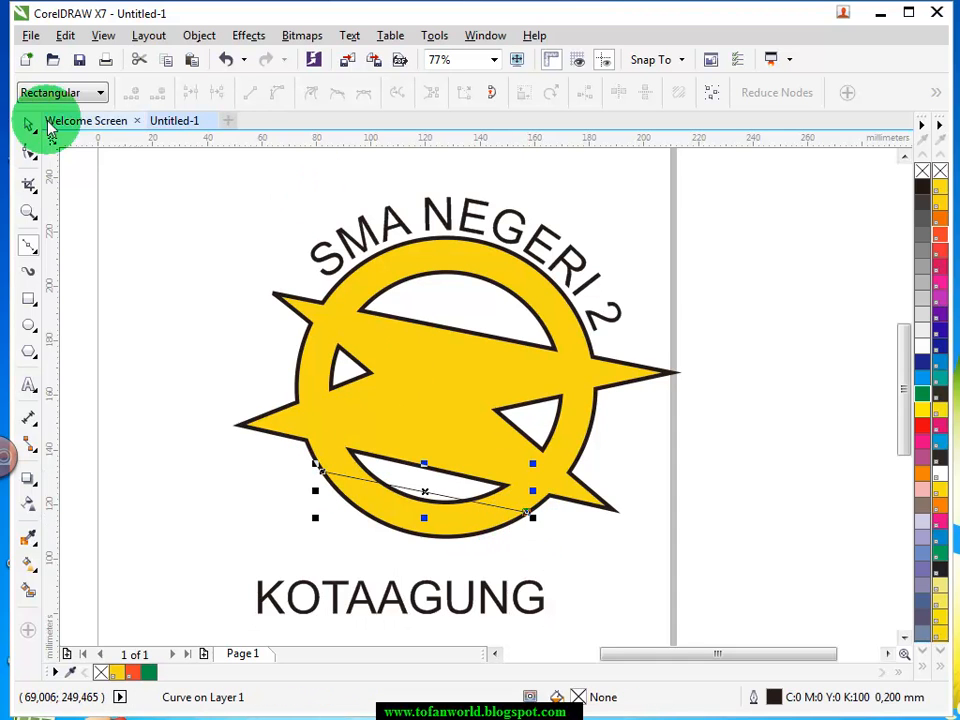
- Give the new straight line a PANTONE Warm Red C outline with a width of 1.5 mm
left_click(935, 240)
right_click(942, 235)
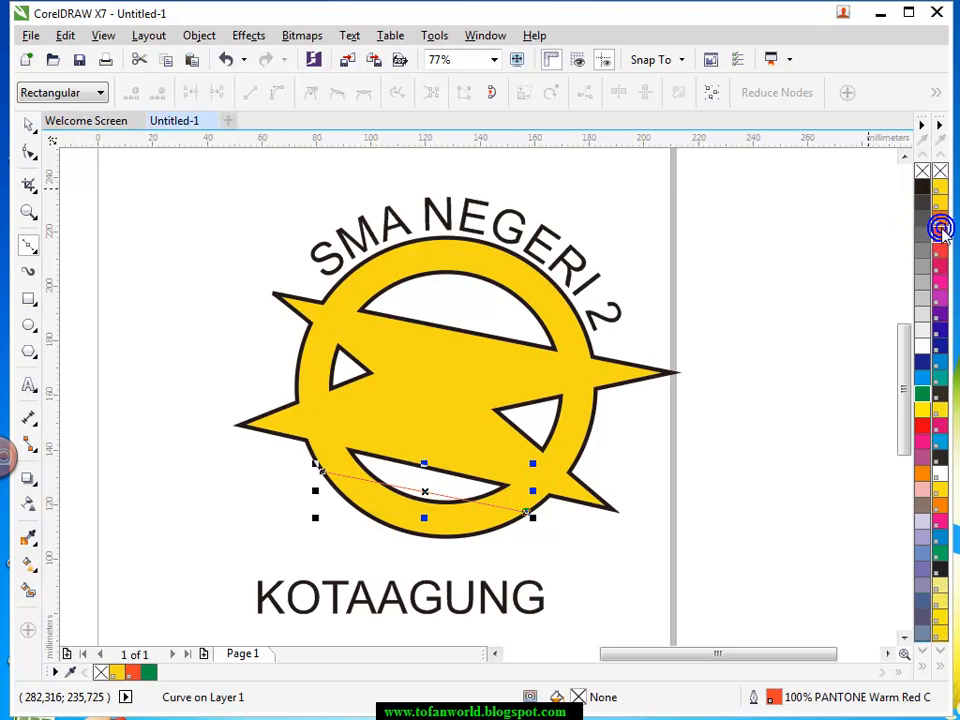
left_click(28, 130)
left_click(606, 92)
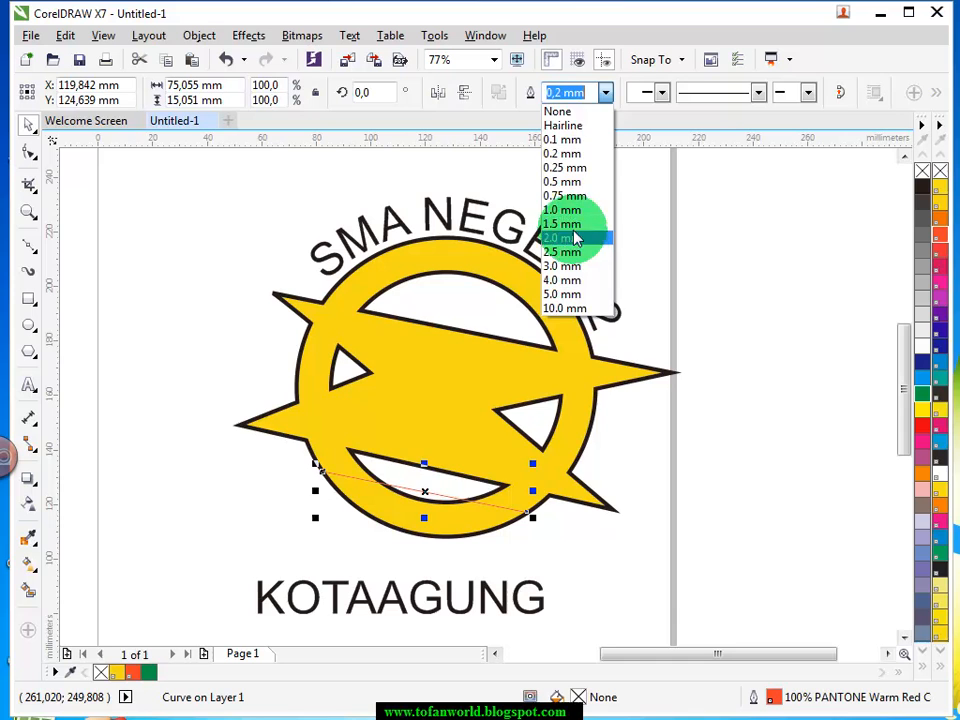
left_click(572, 224)
left_click(579, 221)
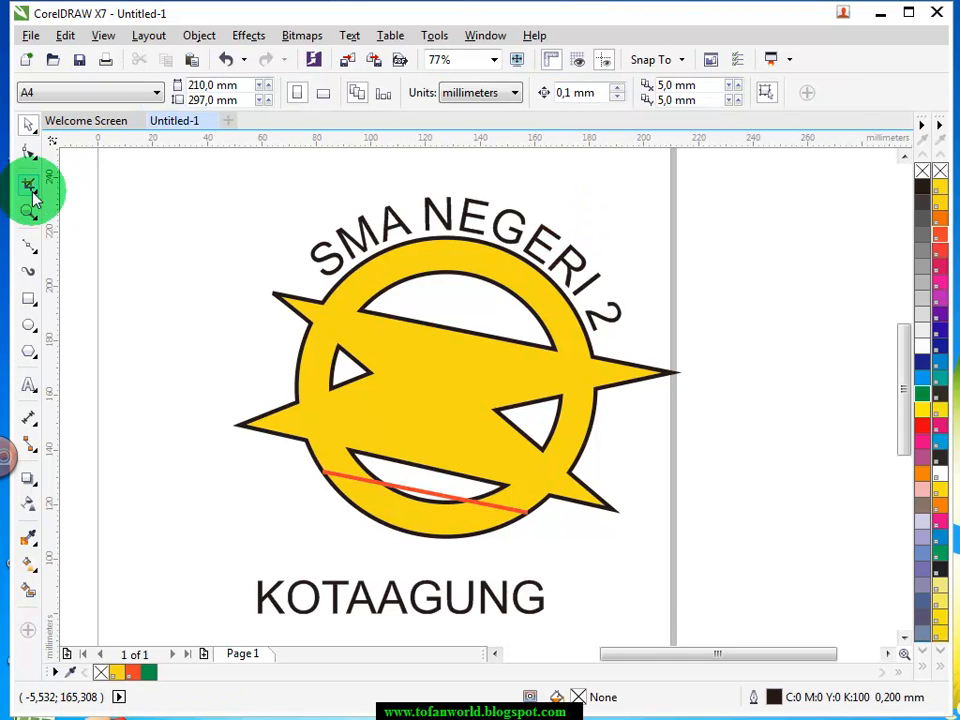
- Convert the red line to a curve and bend it with both control handles to follow the emblem's lower outer arc
left_click(418, 488)
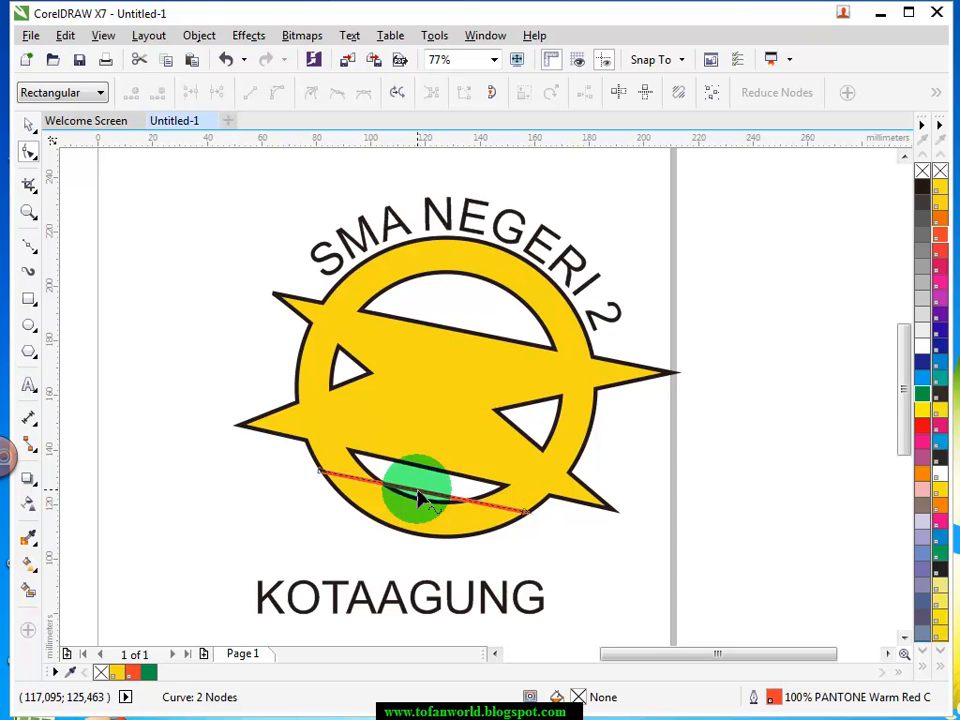
left_click(423, 489)
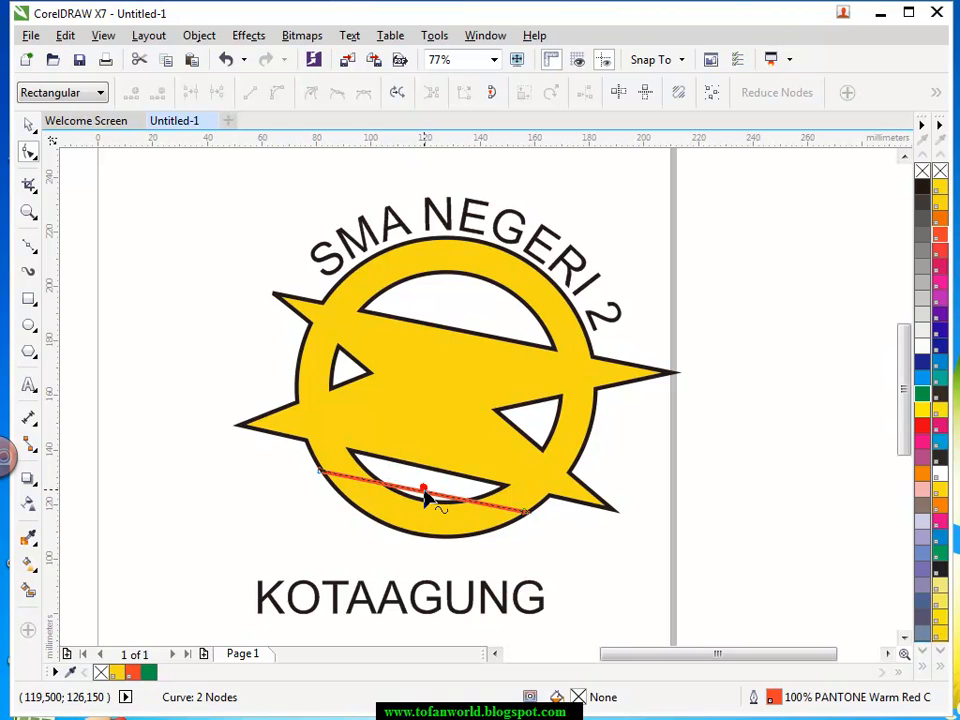
left_click(403, 484)
left_click(277, 92)
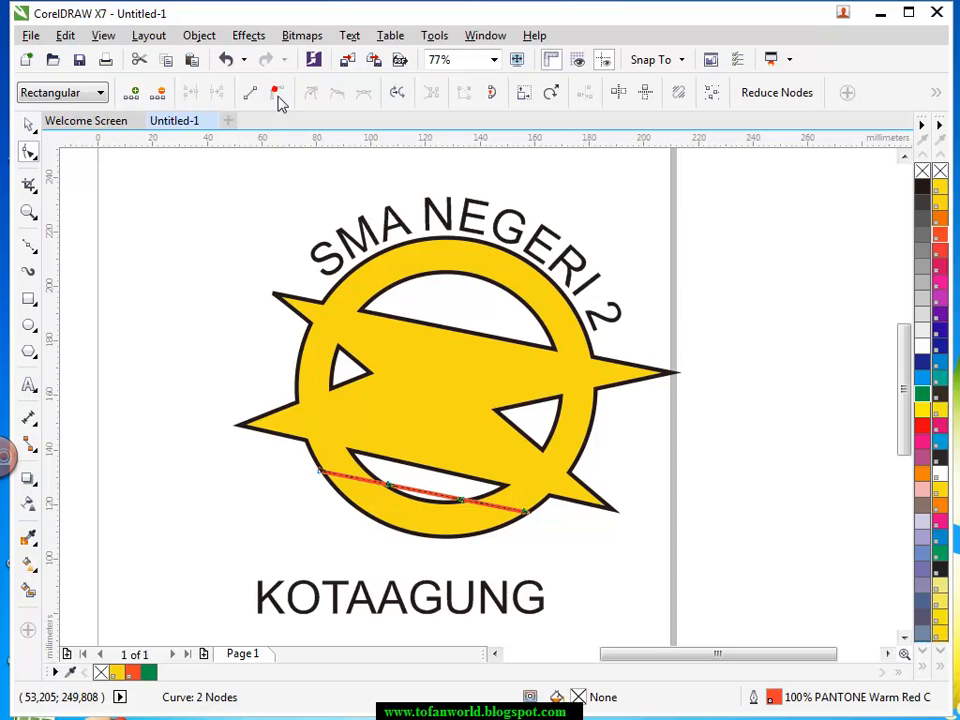
left_click(405, 490)
left_click_drag(393, 489, 382, 562)
left_click_drag(462, 508, 475, 543)
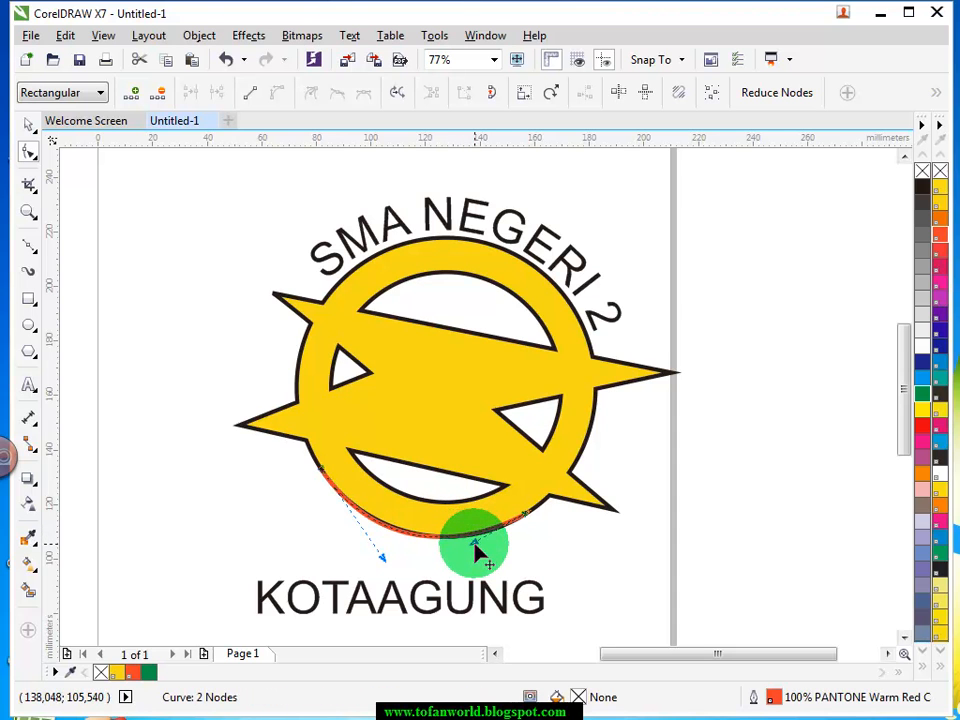
left_click_drag(382, 557, 381, 550)
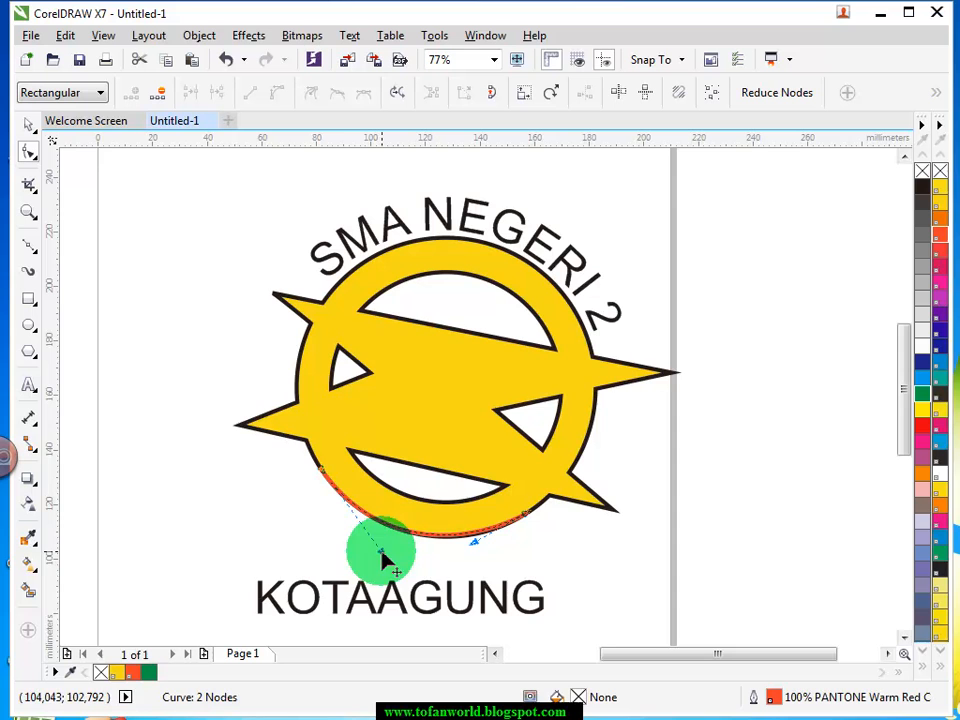
left_click(584, 550)
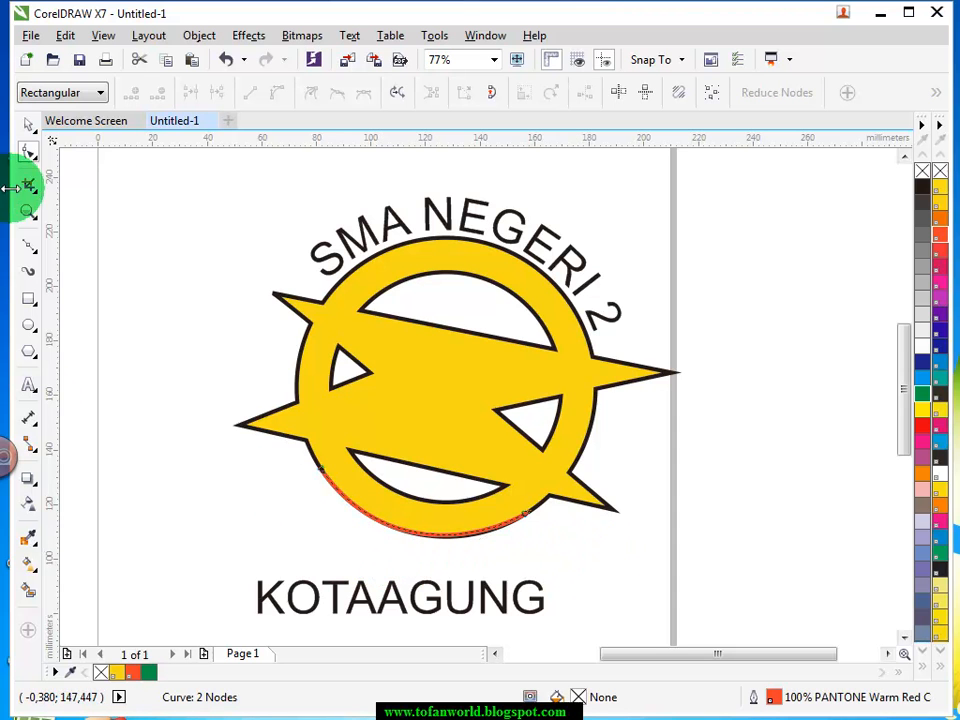
- Fit the KOTAAGUNG text to the red curve along the emblem's lower outer arc
left_click(27, 124)
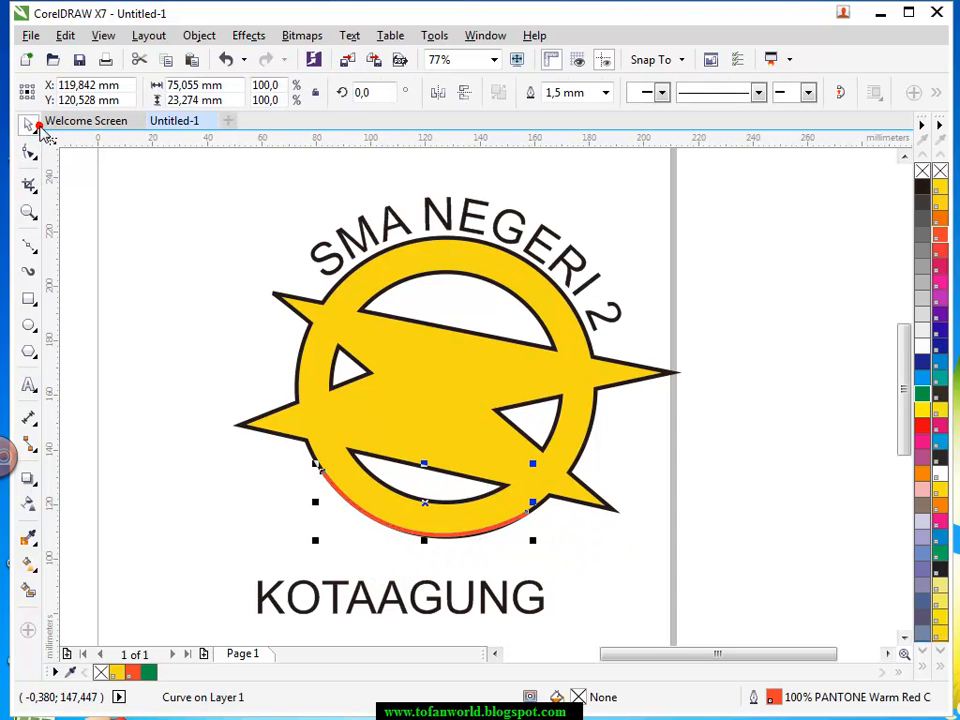
left_click(400, 600, "shift")
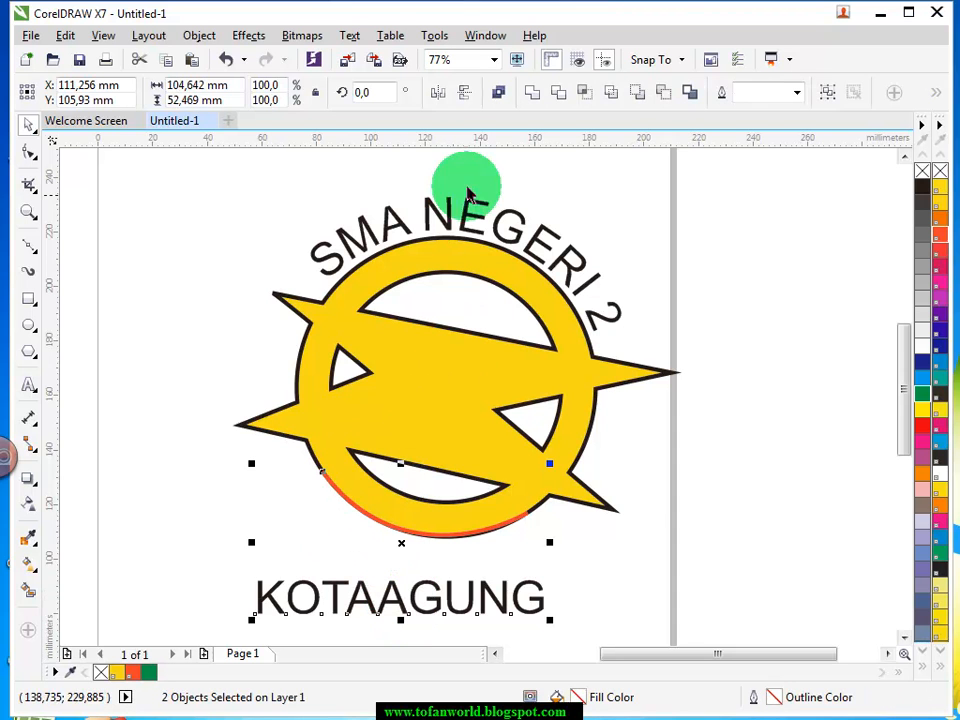
left_click(366, 38)
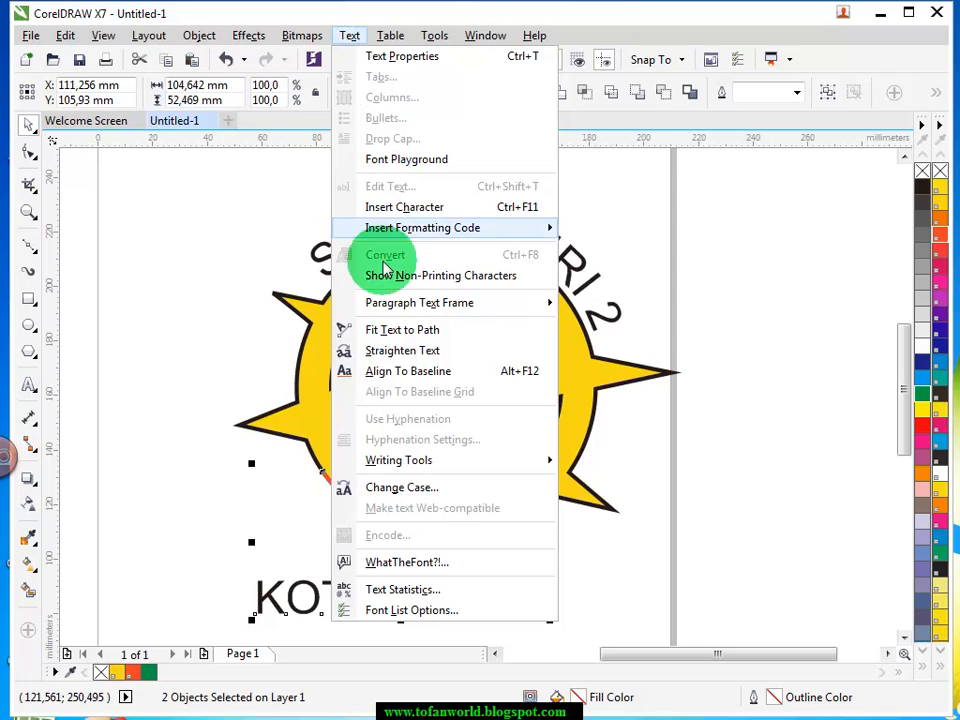
left_click(380, 331)
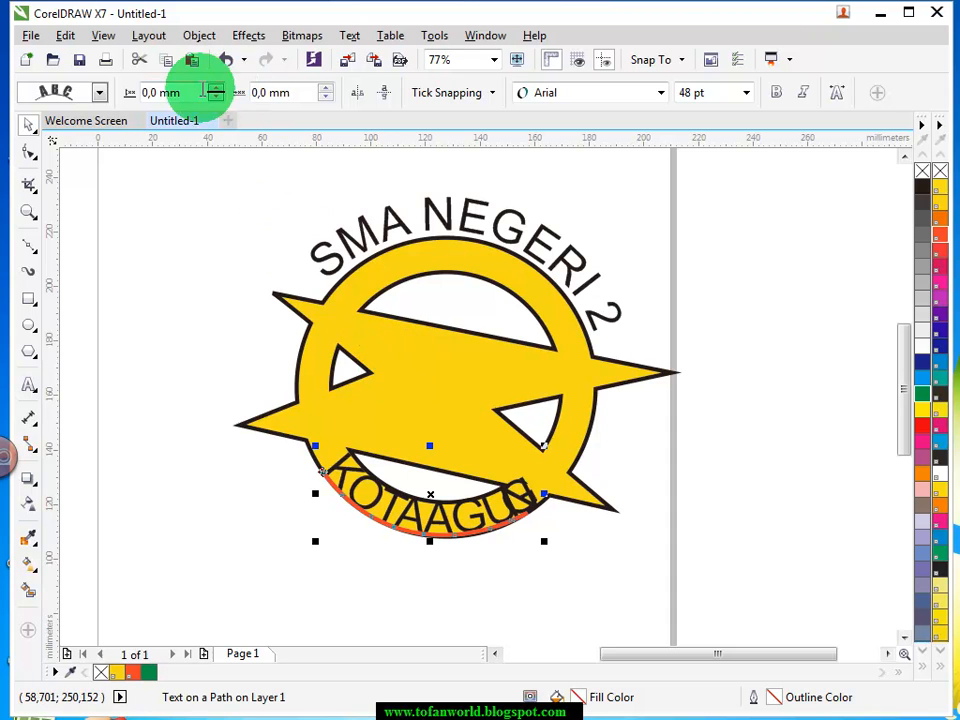
- Set the KOTAAGUNG text's distance from its path to -15,0 mm so it sits outside the emblem's lower arc
left_click(216, 97)
left_click(216, 97)
left_click(216, 97)
left_click(216, 97)
left_click(216, 97)
left_click(216, 97)
left_click(216, 97)
left_click(216, 97)
left_click(172, 94)
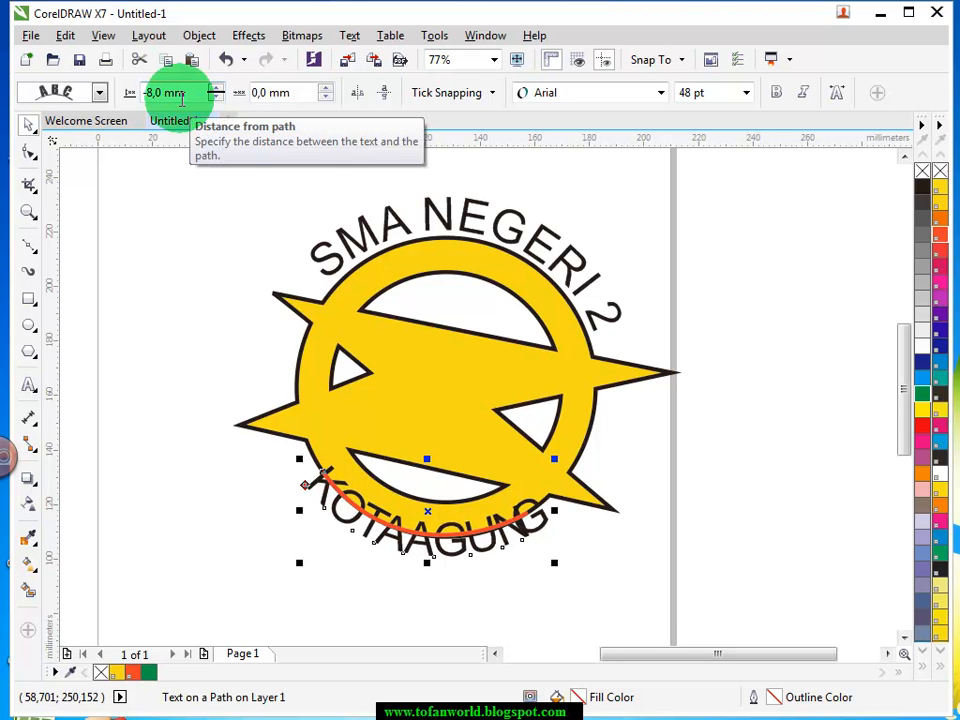
left_click(216, 97)
left_click(216, 97)
left_click(216, 97)
left_click(216, 97)
left_click(216, 97)
left_click(216, 97)
left_click(216, 97)
left_click(216, 97)
left_click(216, 97)
left_click(216, 97)
left_click(216, 97)
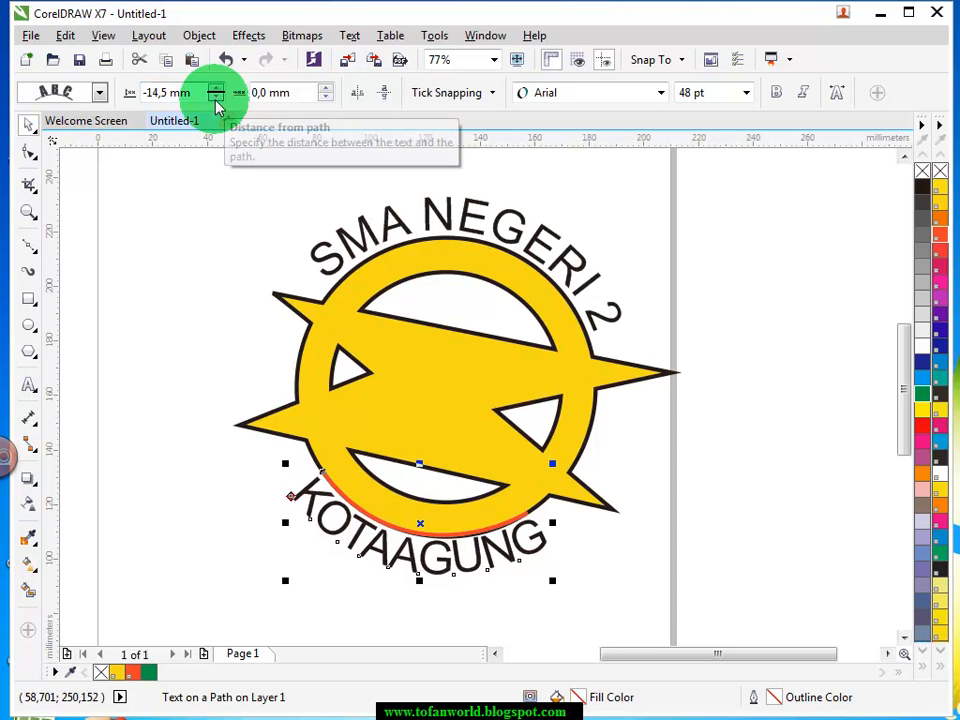
left_click(216, 97)
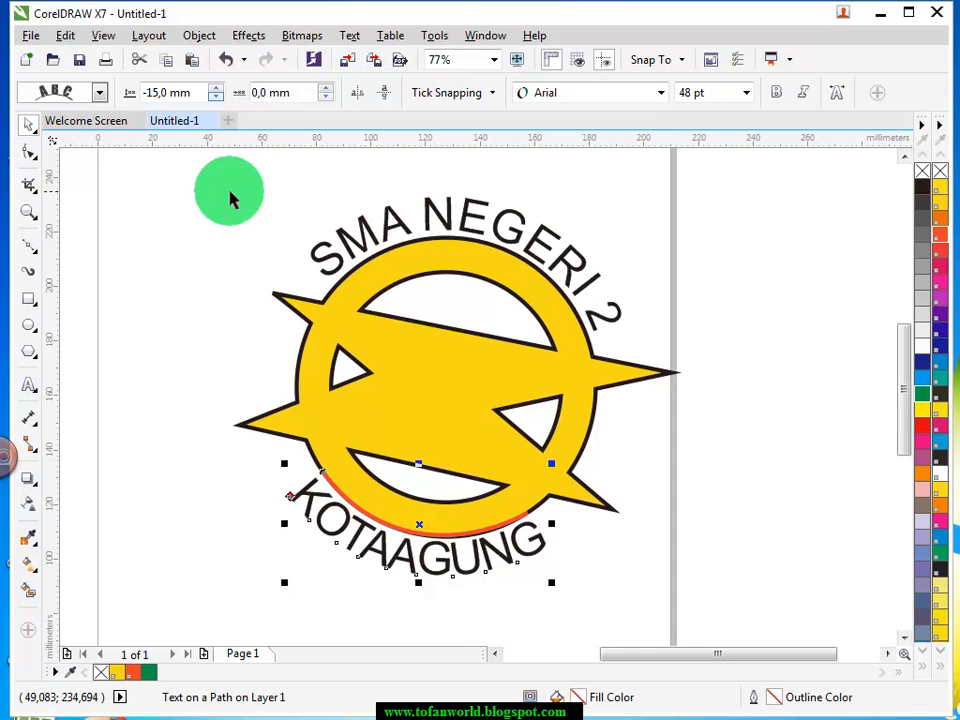
left_click(229, 199)
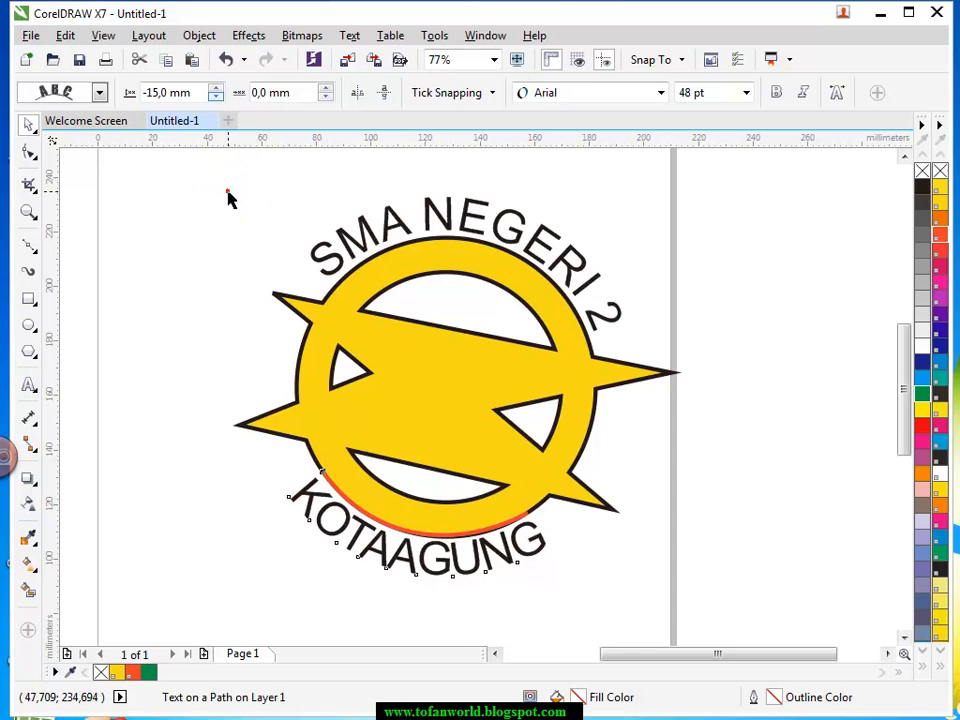
- Break the KOTAAGUNG text apart from its red path, move the red curve clear of the emblem and delete it
left_click(441, 528)
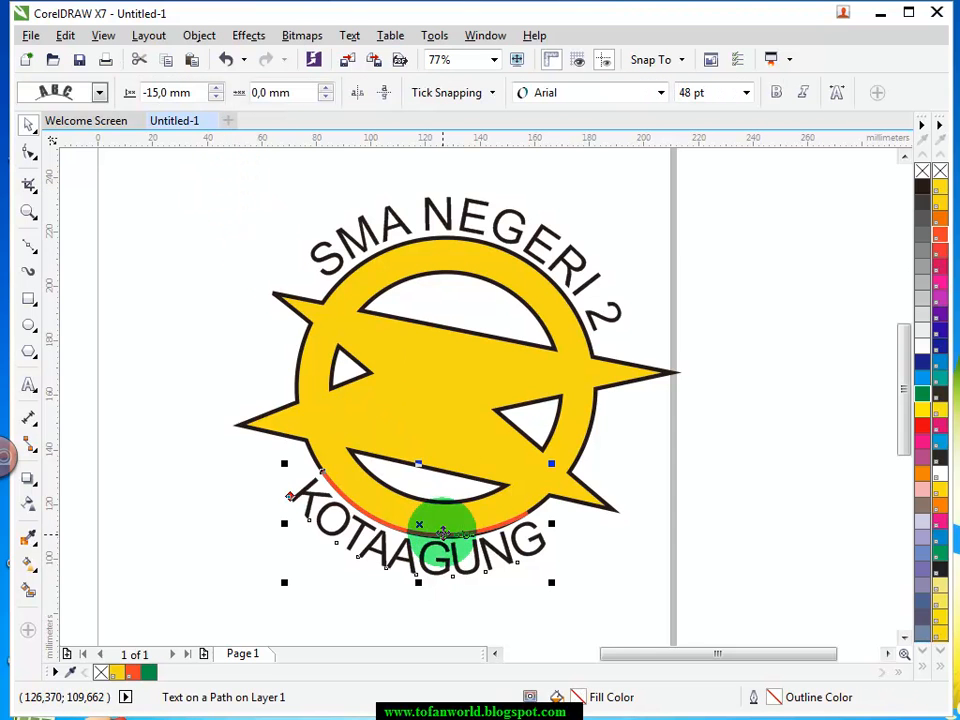
left_click(243, 35)
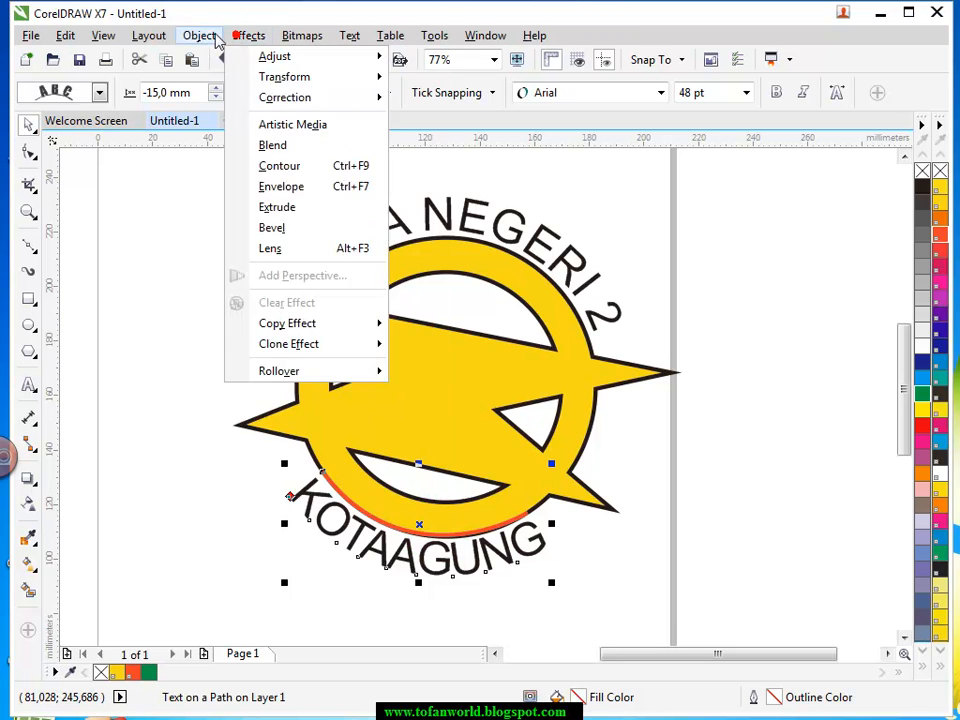
left_click(199, 36)
left_click(253, 316)
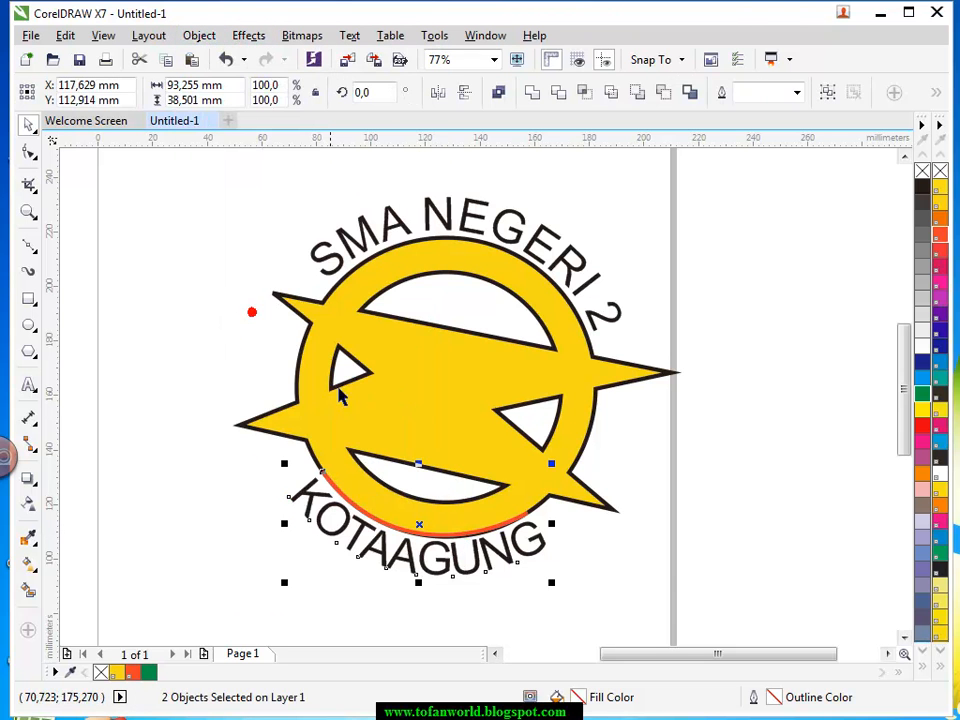
left_click(637, 624)
left_click(461, 518)
left_click_drag(502, 515, 760, 432)
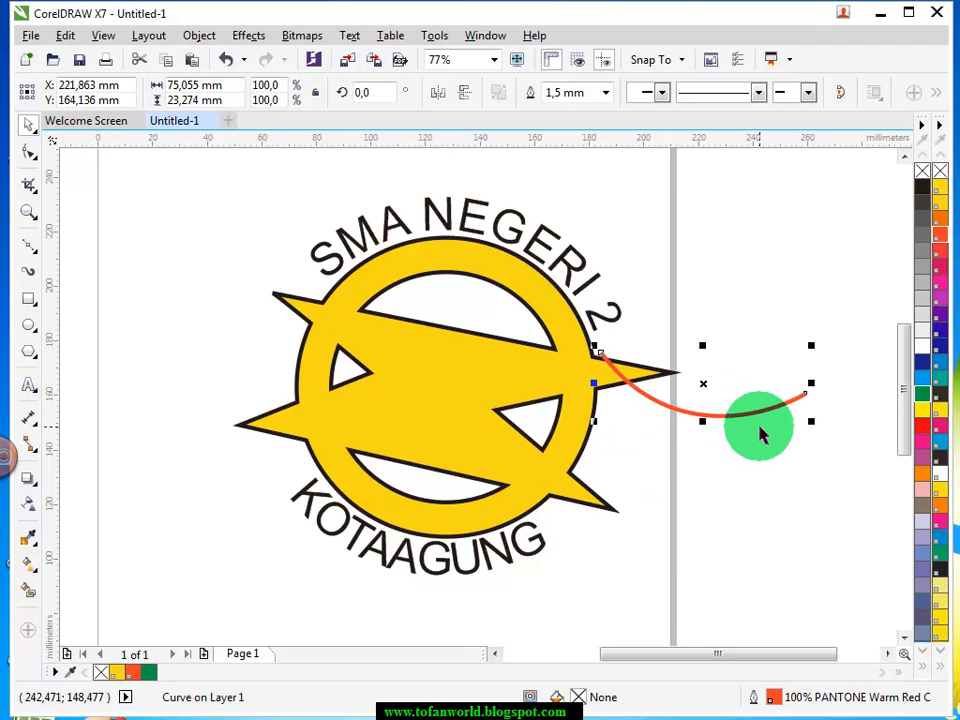
key("Delete")
- Group the emblem with the SMA NEGERI 2 and KOTAAGUNG arc texts into one object
left_click_drag(175, 178, 720, 617)
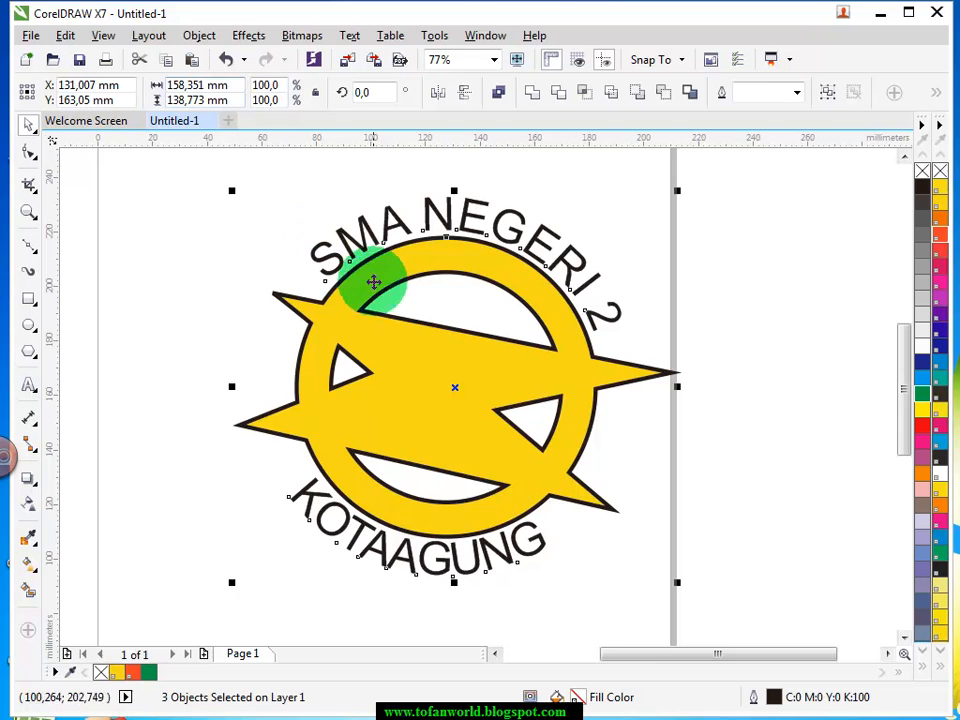
right_click(456, 380)
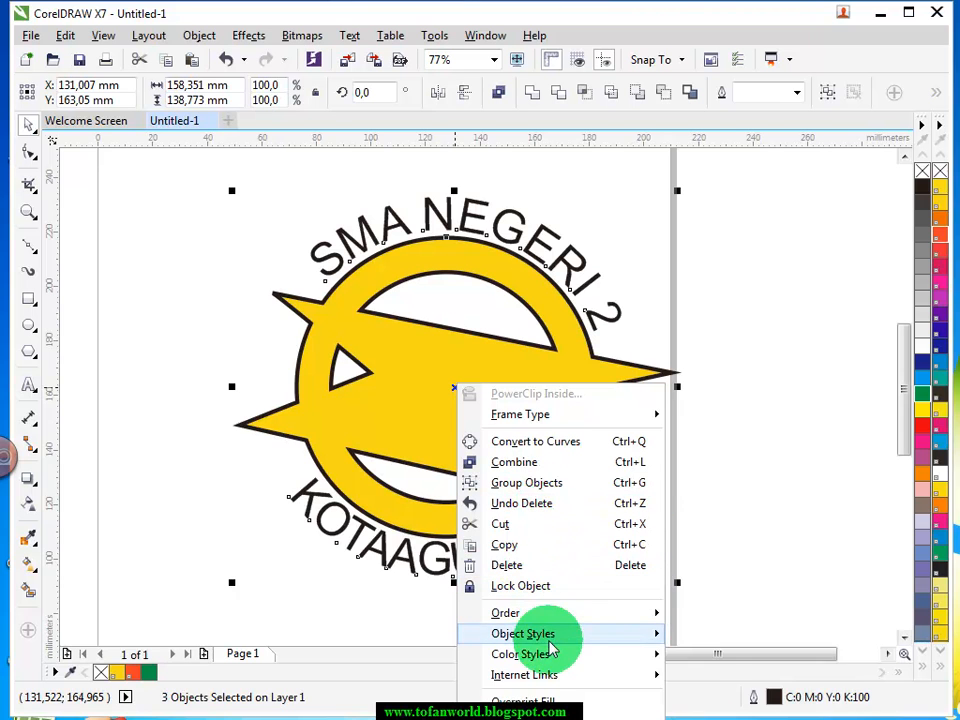
mouse_move(540, 655)
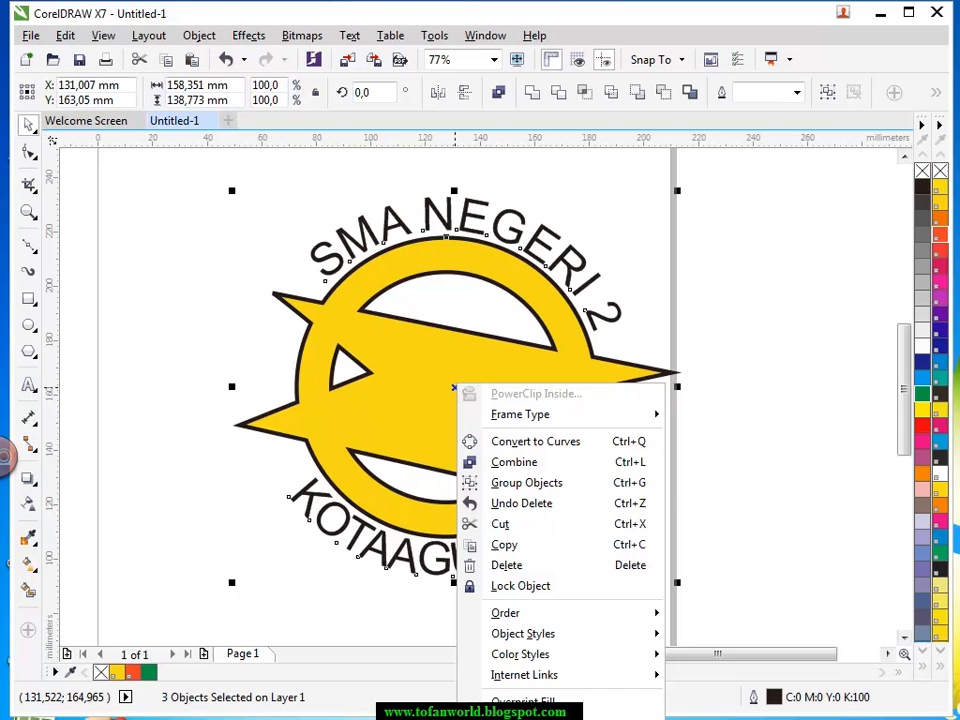
left_click(454, 236)
right_click(460, 251)
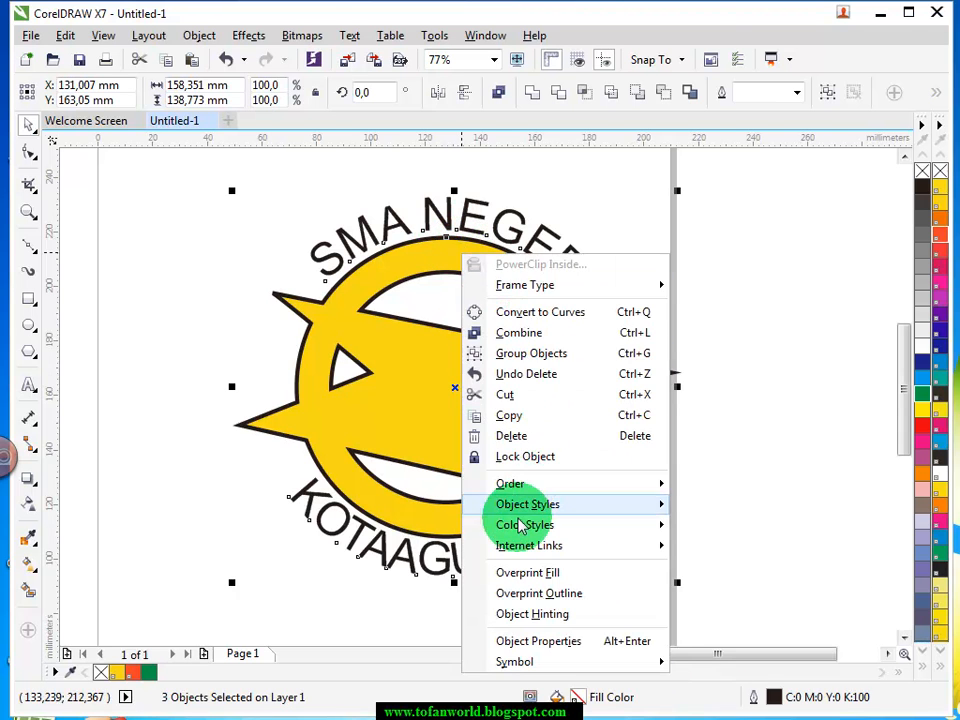
left_click(517, 352)
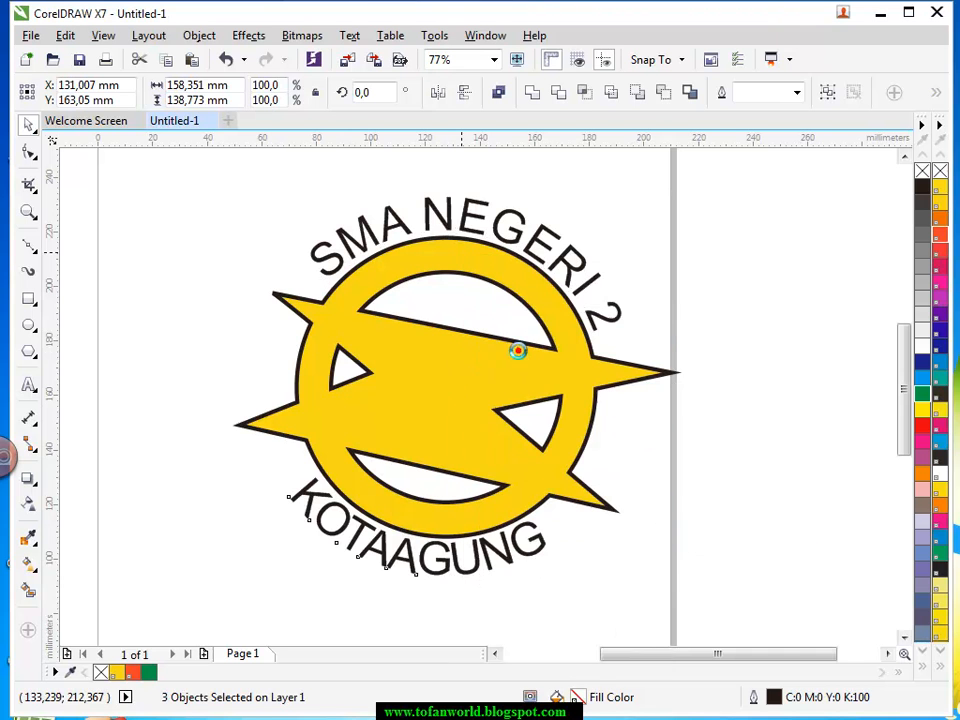
left_click(778, 393)
left_click_drag(517, 488, 678, 606)
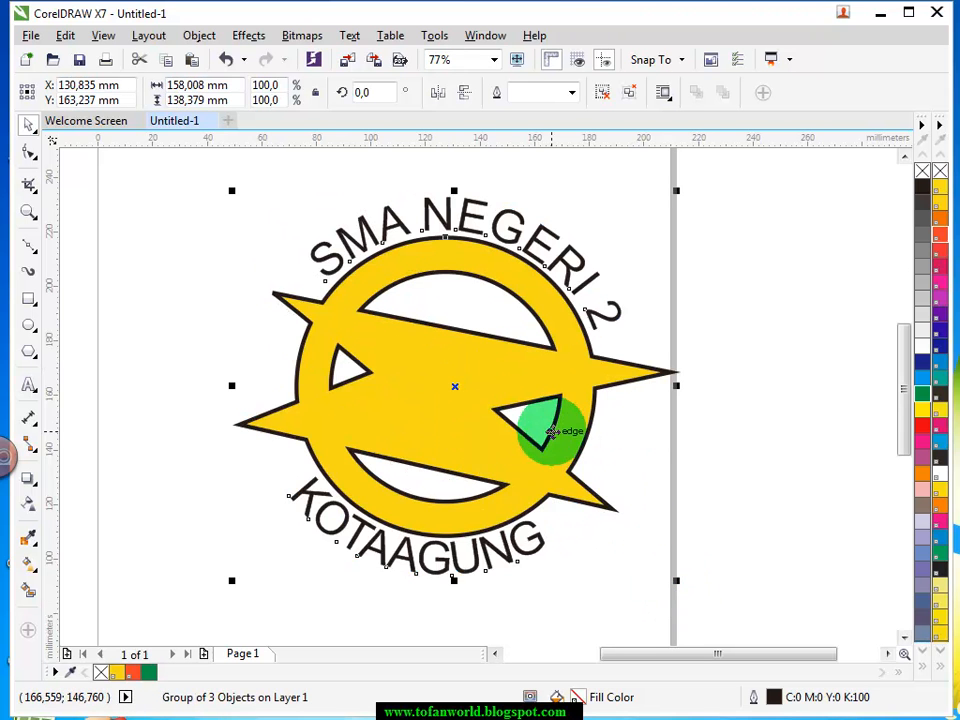